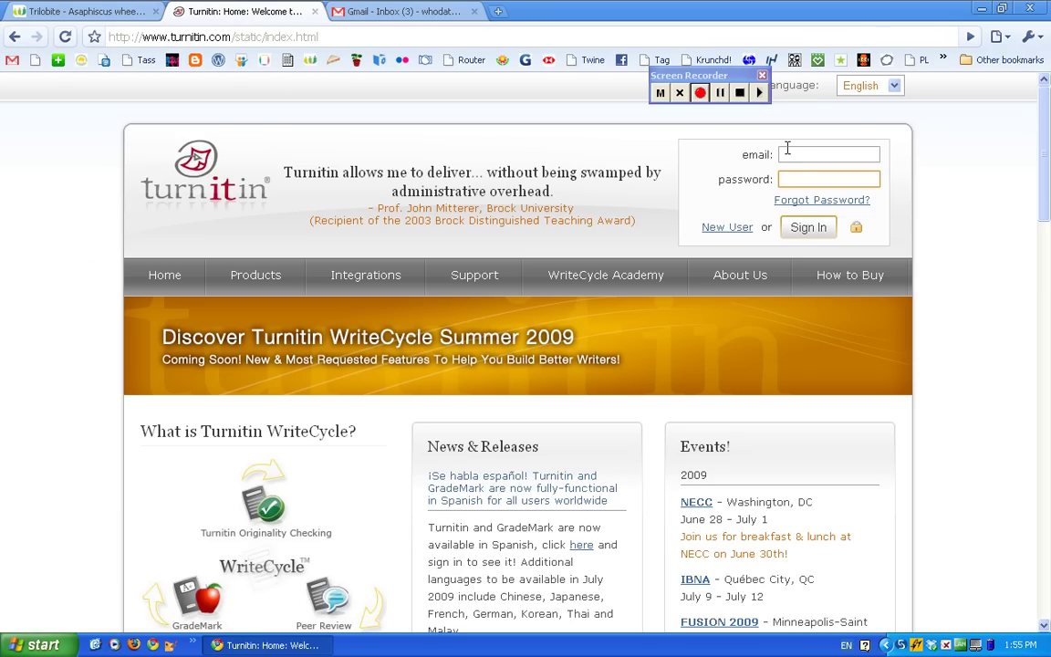
- Sign in to Turnitin with the student account's email address and password
{"action": "left_click", "coordinate": [799, 155]}
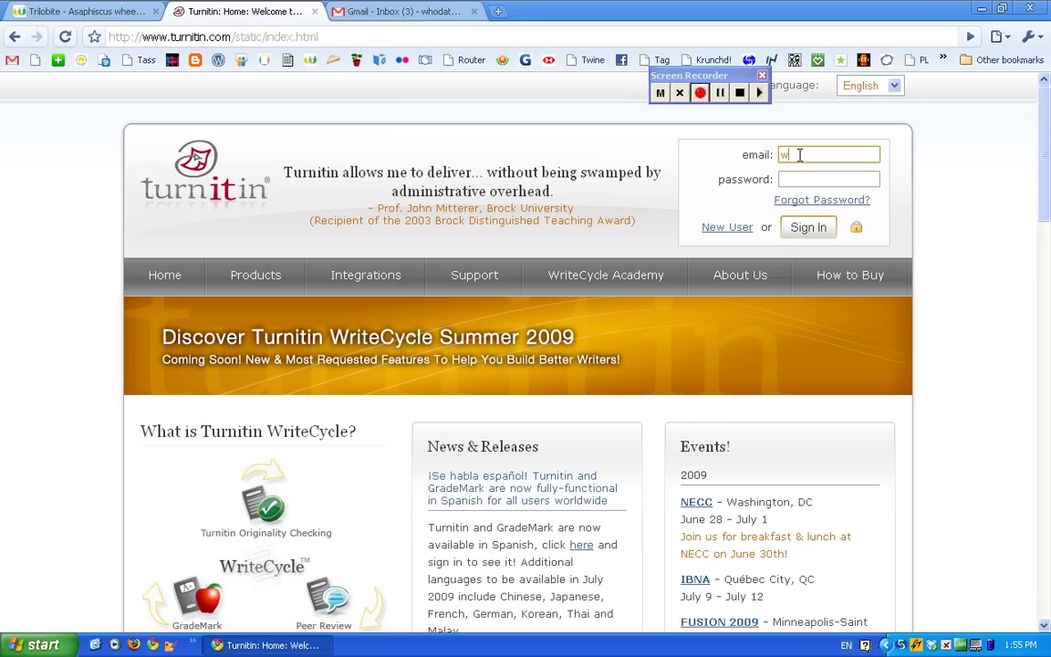
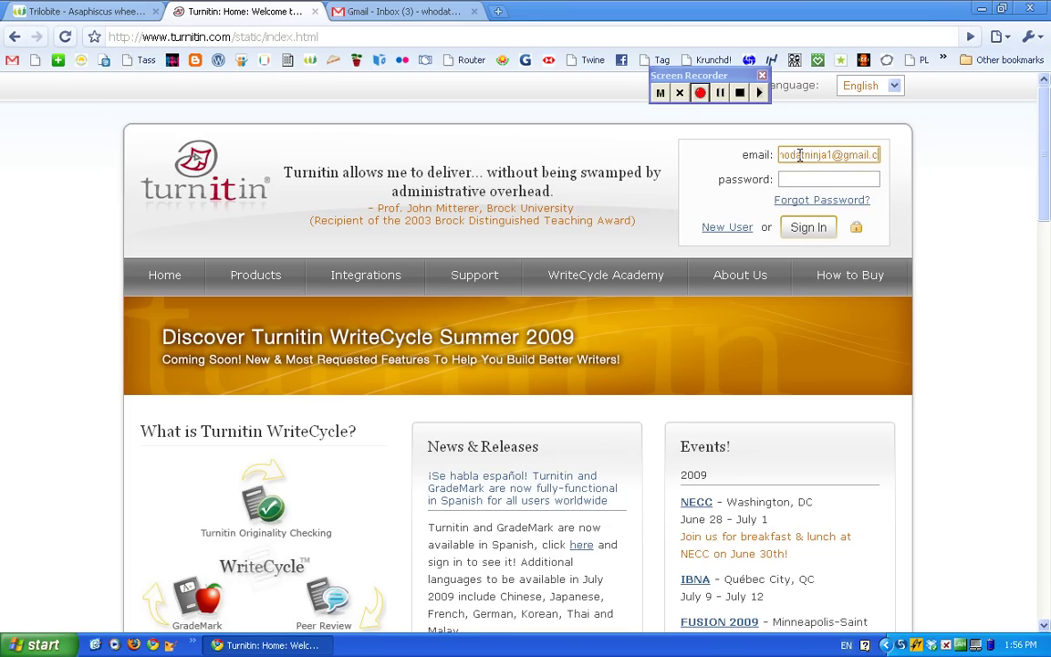
{"action": "key", "text": "Tab"}
{"action": "type", "text": "•"}
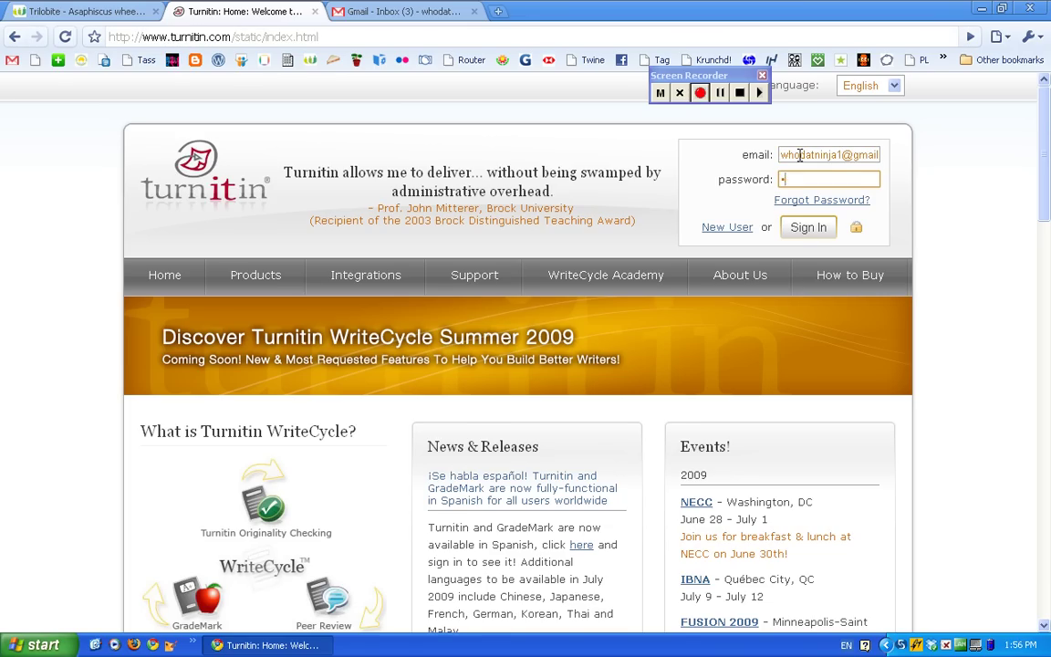
{"action": "type", "text": "•••"}
{"action": "left_click", "coordinate": [814, 234]}
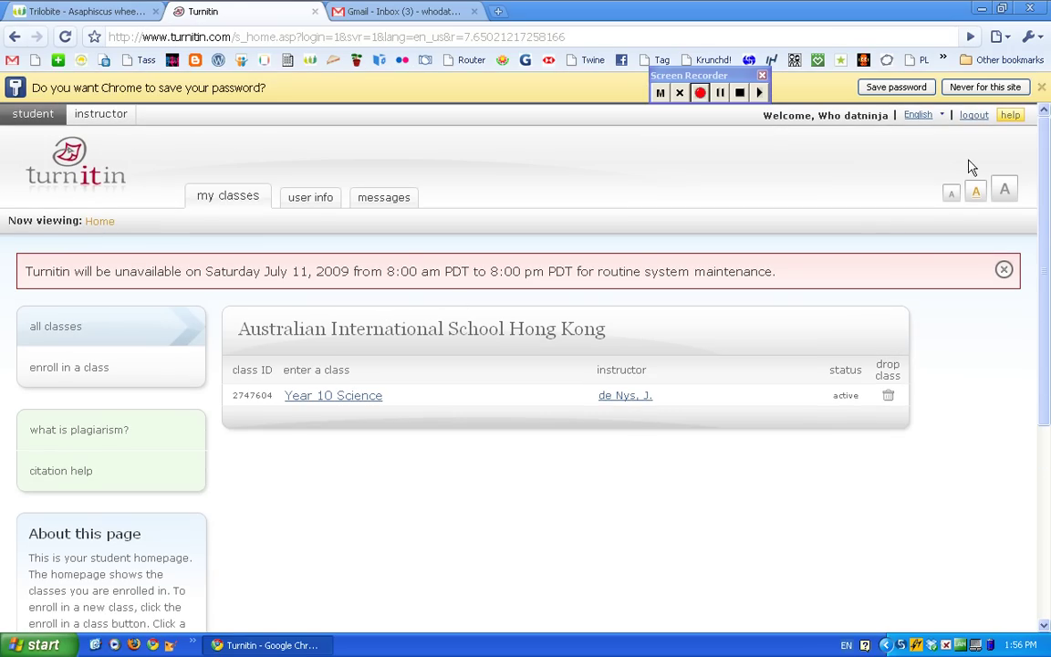
- Dismiss Chrome's save-password offer and open the Year 10 Science class
{"action": "left_click", "coordinate": [932, 86]}
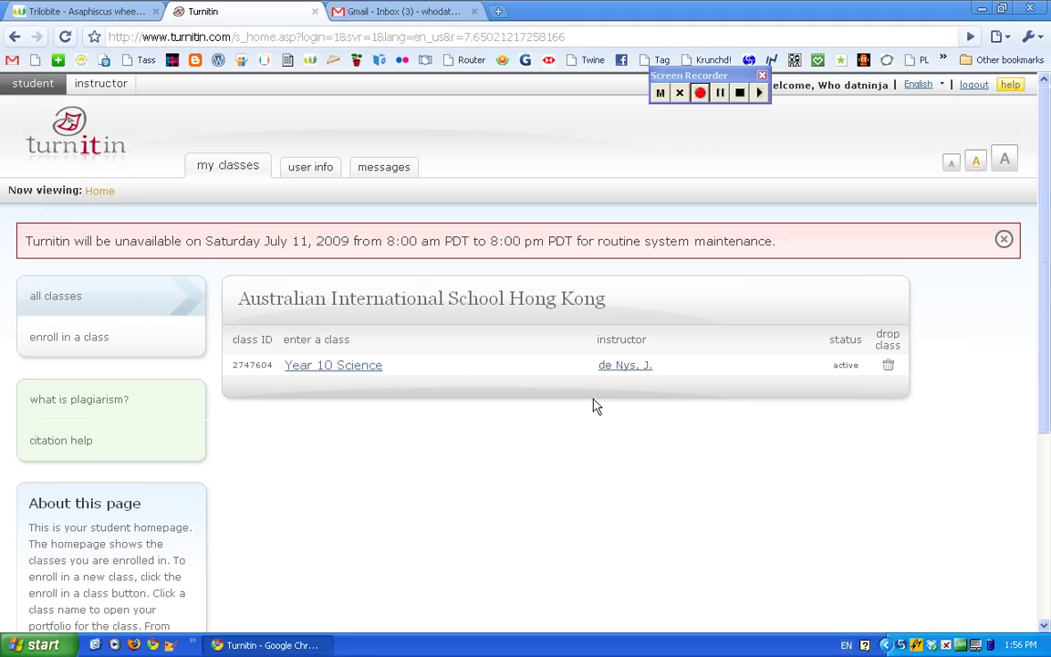
{"action": "left_click", "coordinate": [328, 368]}
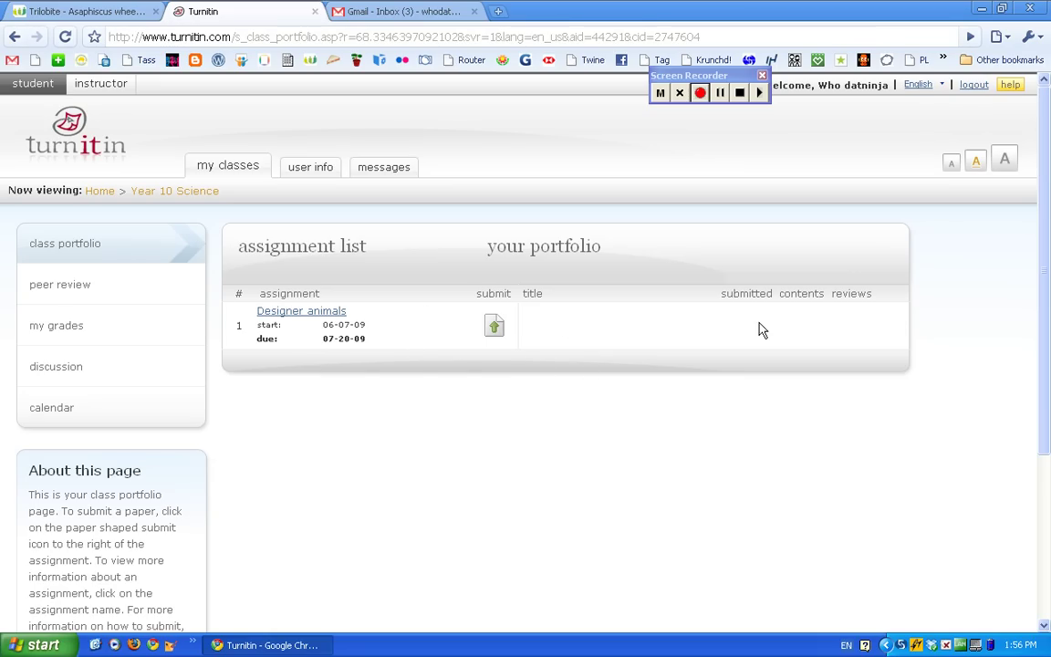
- Begin a cut & paste submission for Designer animals, titled 'Horshoe Crab'
{"action": "left_click", "coordinate": [494, 330]}
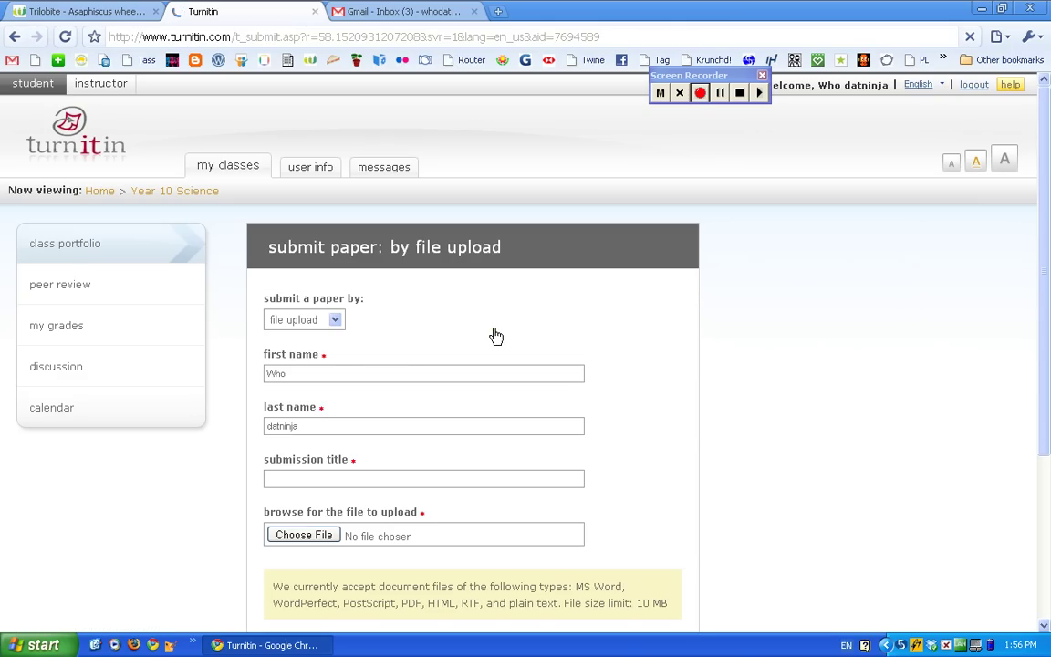
{"action": "scroll", "coordinate": [495, 337], "scroll_direction": "down", "scroll_amount": 3}
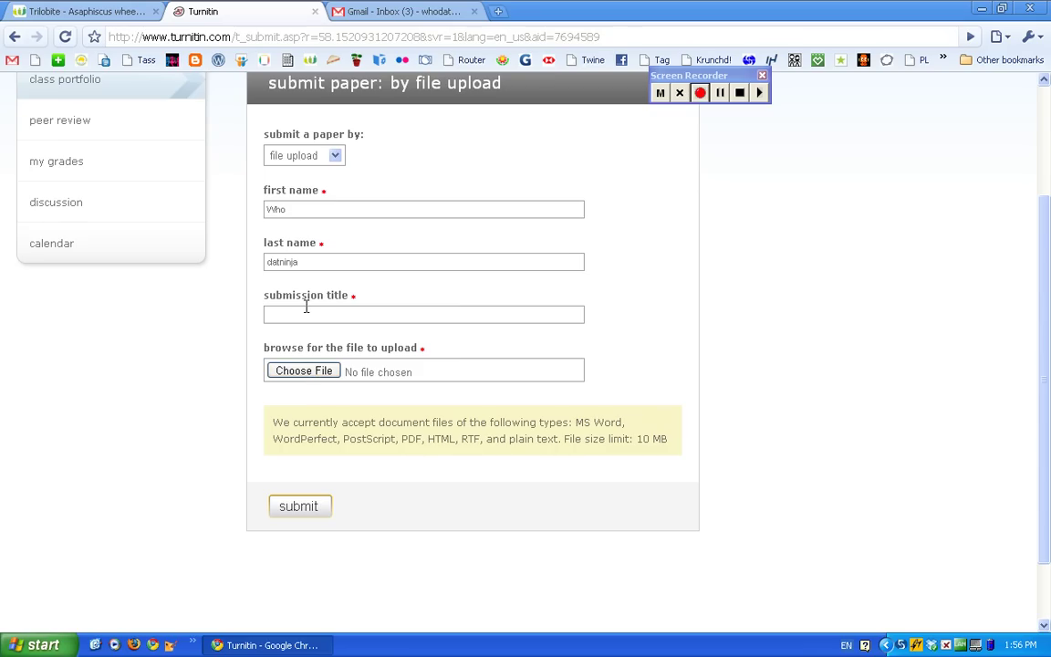
{"action": "left_click", "coordinate": [335, 157]}
{"action": "left_click", "coordinate": [315, 188]}
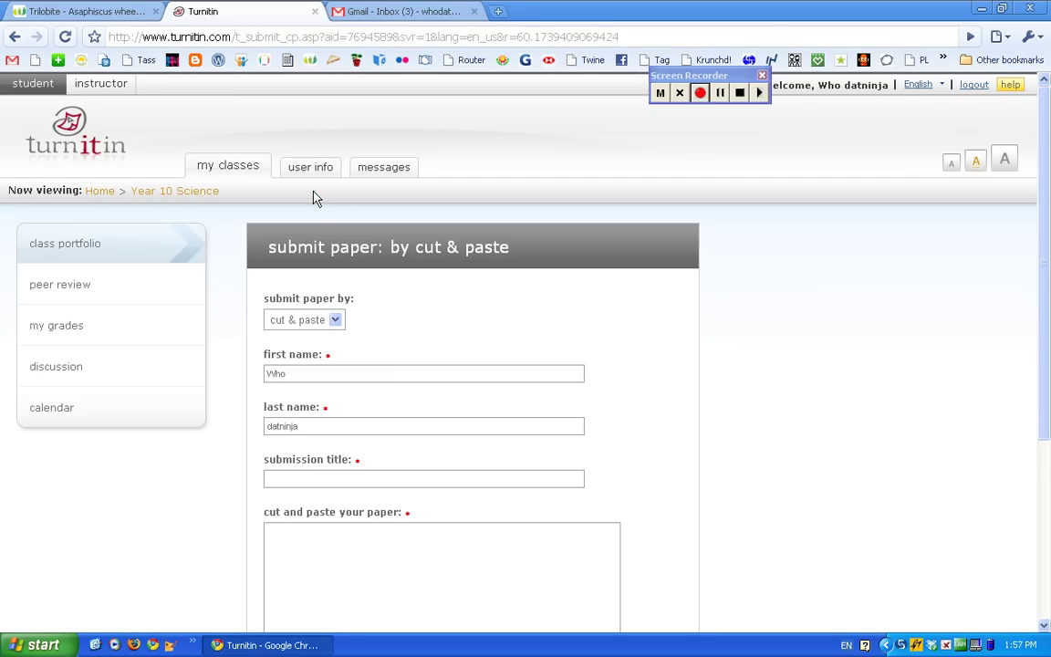
{"action": "scroll", "coordinate": [312, 195], "scroll_direction": "down", "scroll_amount": 1}
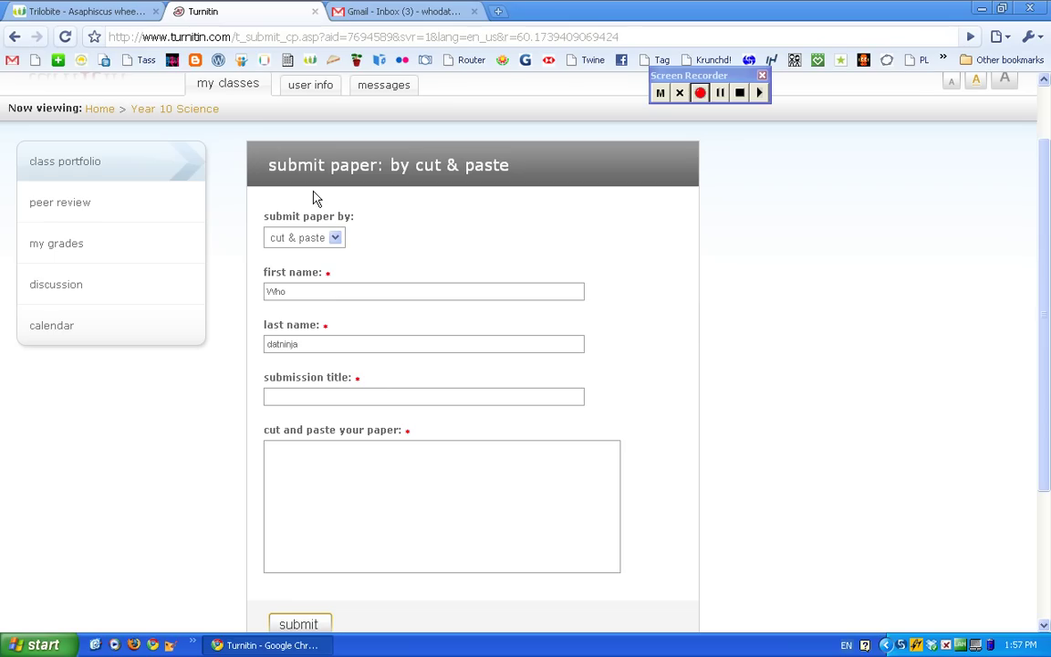
{"action": "left_click", "coordinate": [284, 395]}
{"action": "type", "text": "H"}
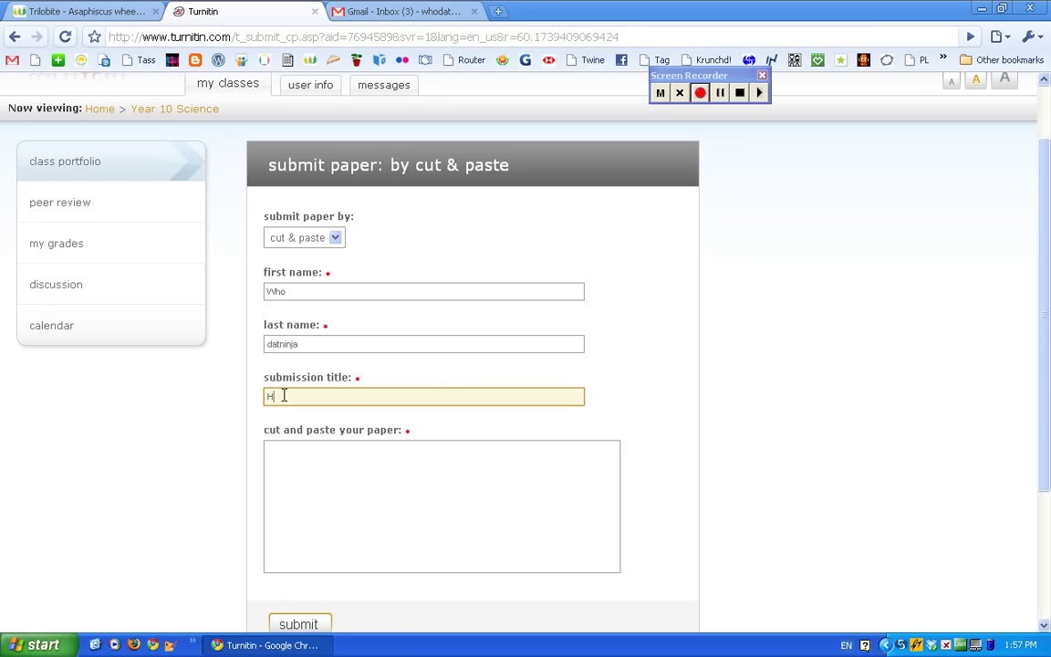
{"action": "type", "text": "r"}
{"action": "type", "text": "s"}
{"action": "type", "text": "C"}
{"action": "type", "text": "ra"}
{"action": "type", "text": "h"}
- Copy the whole Trilobite article, including references and the END of section heading
{"action": "left_click", "coordinate": [51, 14]}
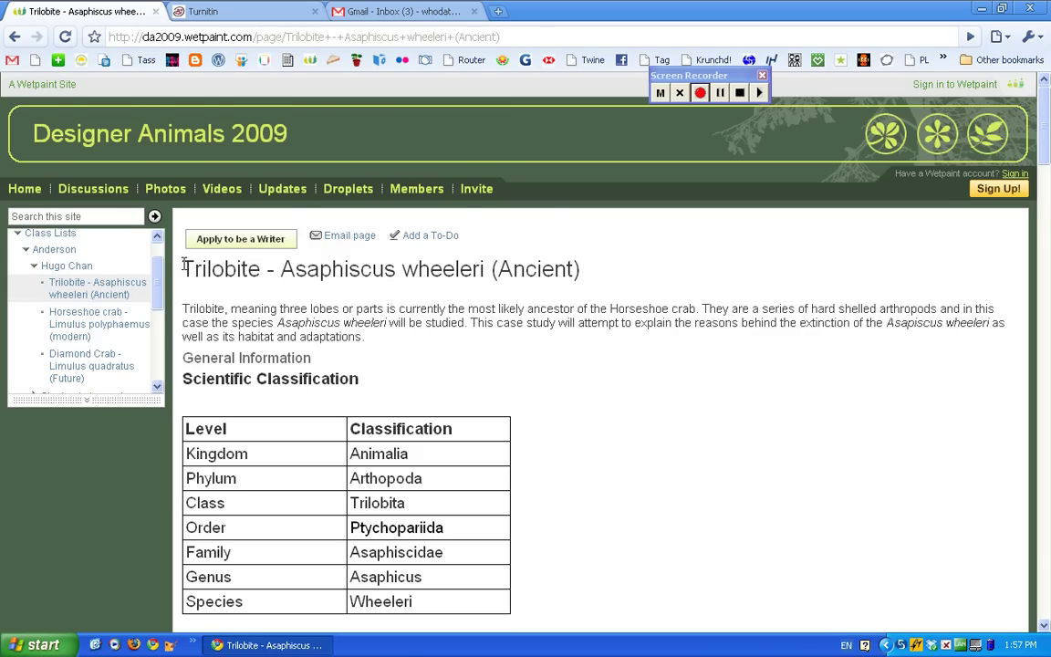
{"action": "left_click_drag", "start_coordinate": [184, 265], "coordinate": [435, 651]}
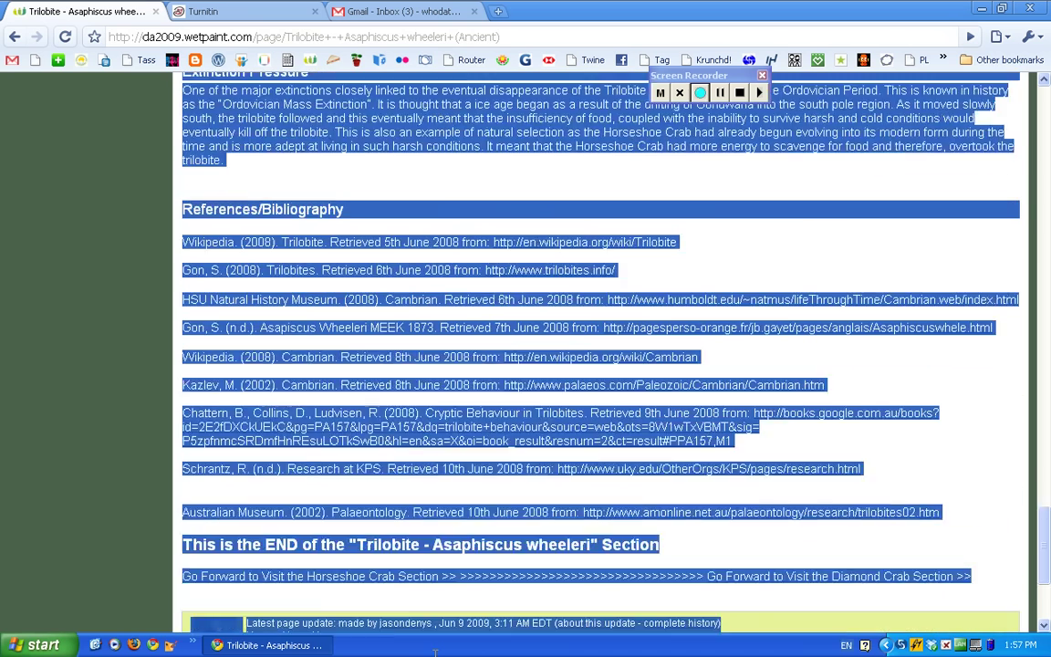
{"action": "left_click_drag", "start_coordinate": [435, 651], "coordinate": [447, 386]}
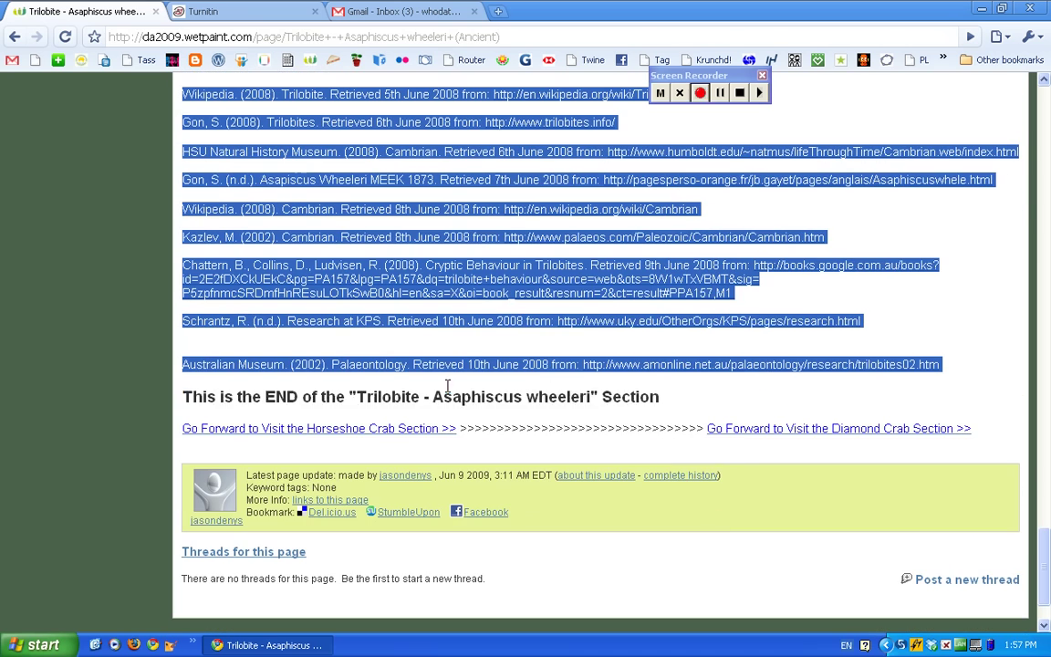
{"action": "left_click_drag", "start_coordinate": [546, 373], "coordinate": [592, 402]}
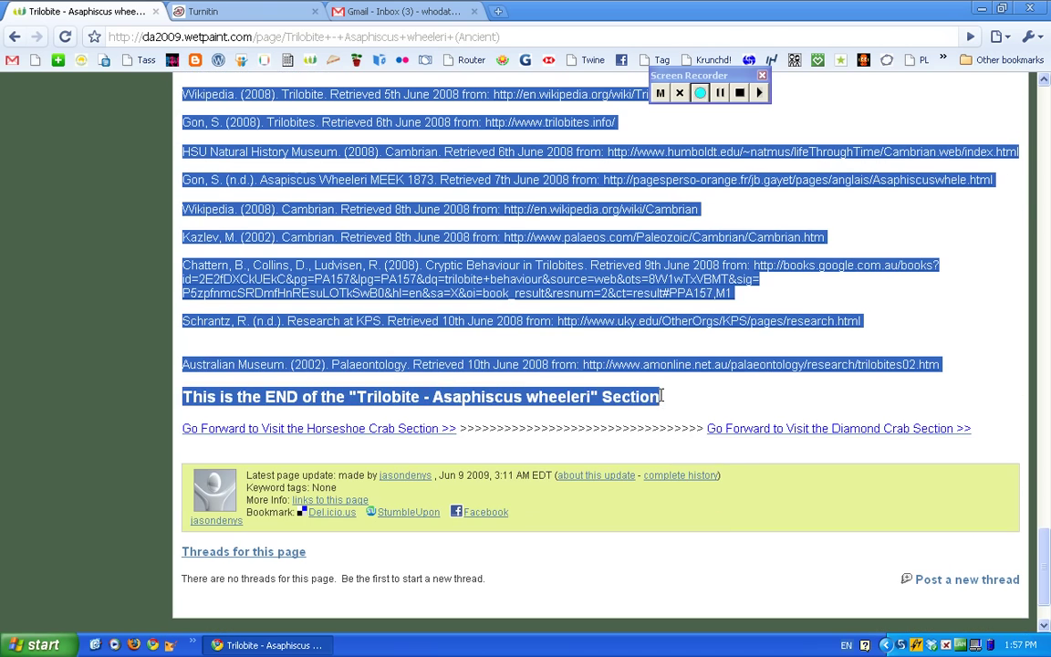
{"action": "right_click", "coordinate": [532, 285]}
{"action": "left_click", "coordinate": [561, 293]}
- Paste the Trilobite text into the Turnitin paper box
{"action": "left_click", "coordinate": [270, 20]}
{"action": "left_click", "coordinate": [315, 472]}
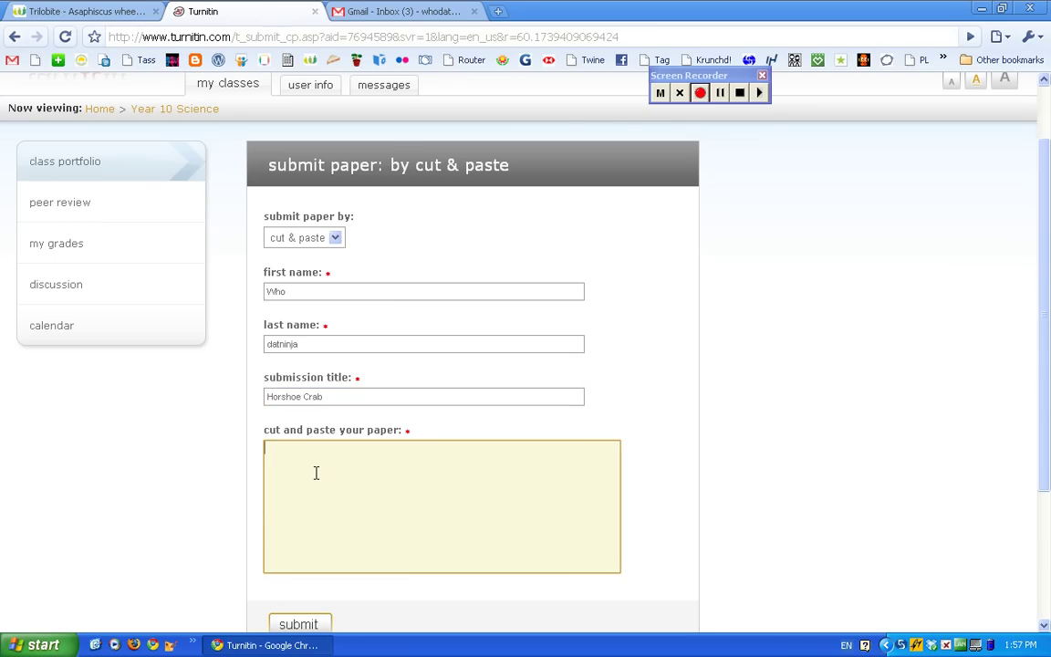
{"action": "key", "text": "ctrl+v"}
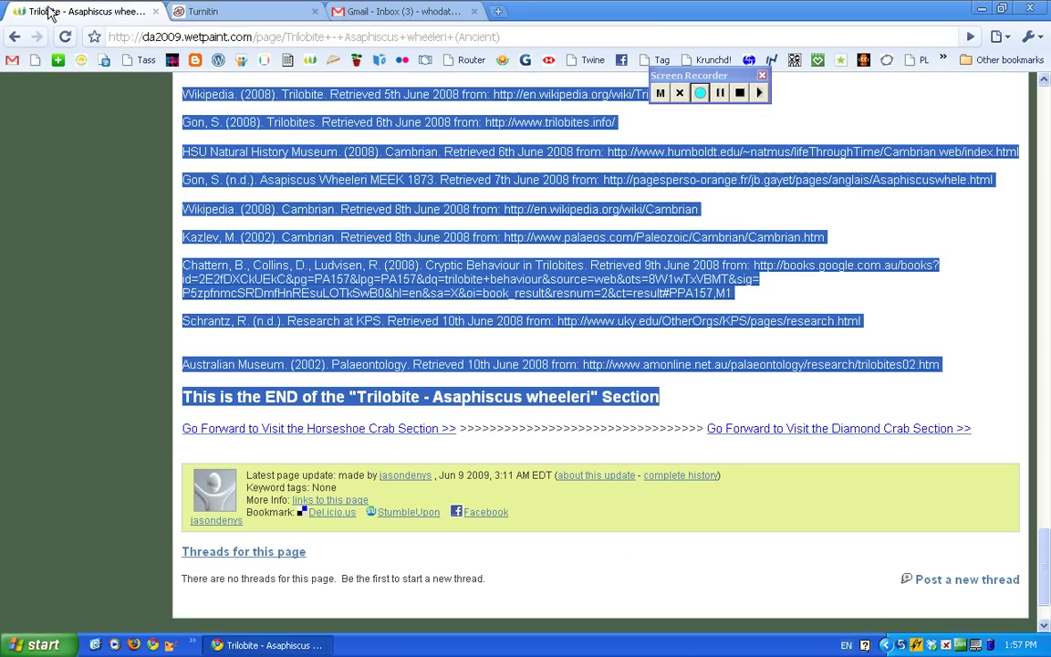
- Open the Horseshoe crab article from the Wetpaint sidebar
{"action": "left_click", "coordinate": [47, 10]}
{"action": "left_click_drag", "start_coordinate": [1046, 565], "coordinate": [1040, 114]}
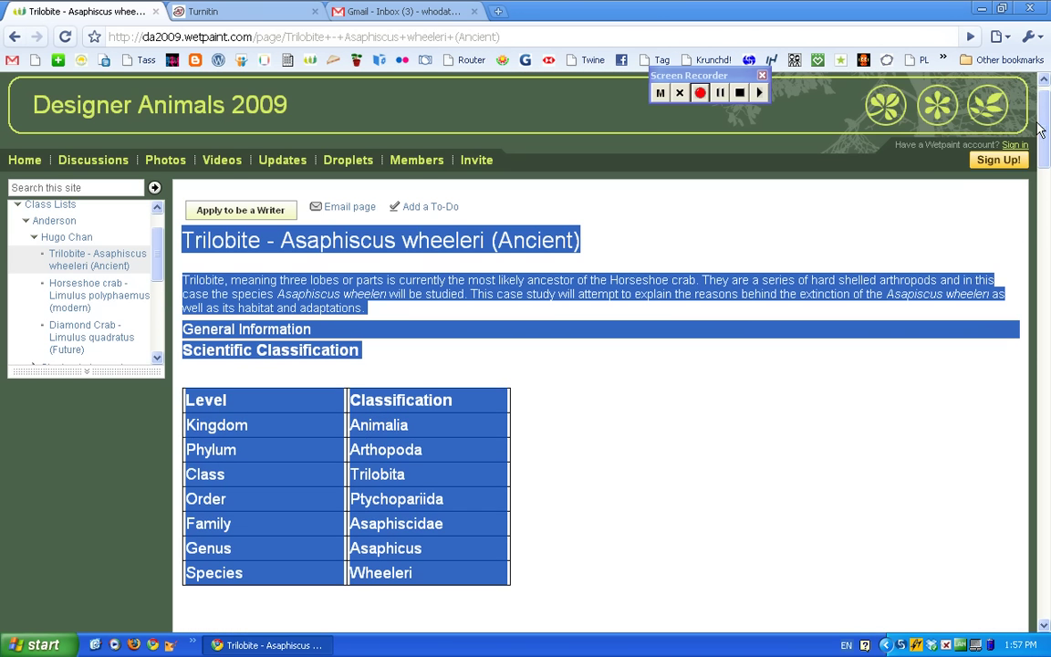
{"action": "left_click", "coordinate": [77, 310]}
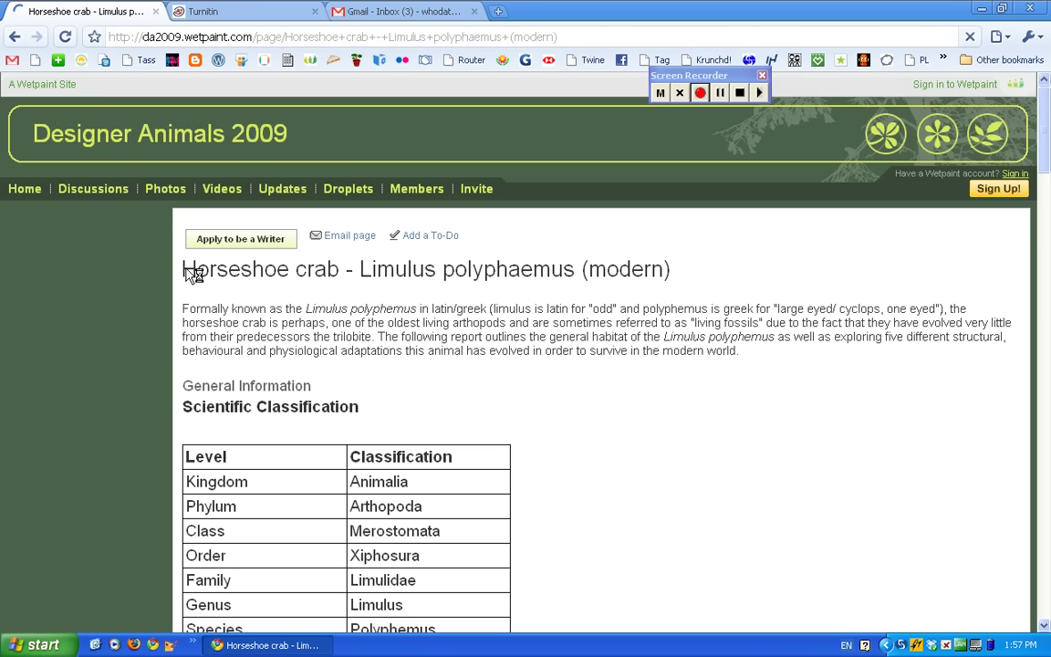
- Select the Horseshoe crab text from its title down to the END of section heading
{"action": "left_click_drag", "start_coordinate": [182, 268], "coordinate": [321, 427]}
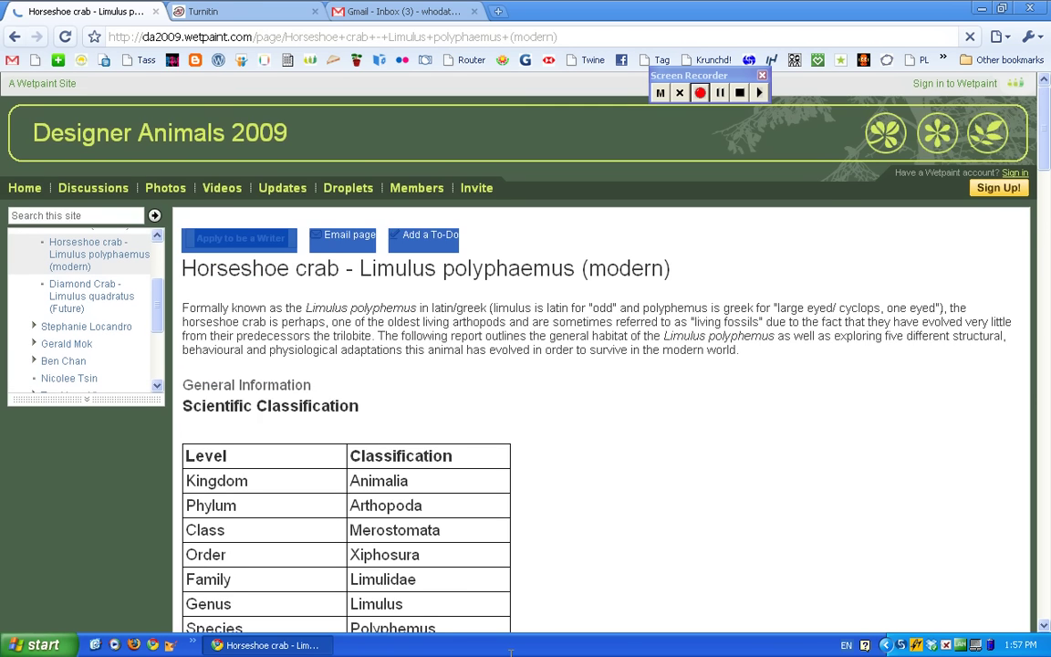
{"action": "scroll", "coordinate": [560, 651], "scroll_direction": "down", "scroll_amount": 3}
{"action": "scroll", "coordinate": [559, 651], "scroll_direction": "down", "scroll_amount": 8}
{"action": "scroll", "coordinate": [560, 651], "scroll_direction": "down", "scroll_amount": 2}
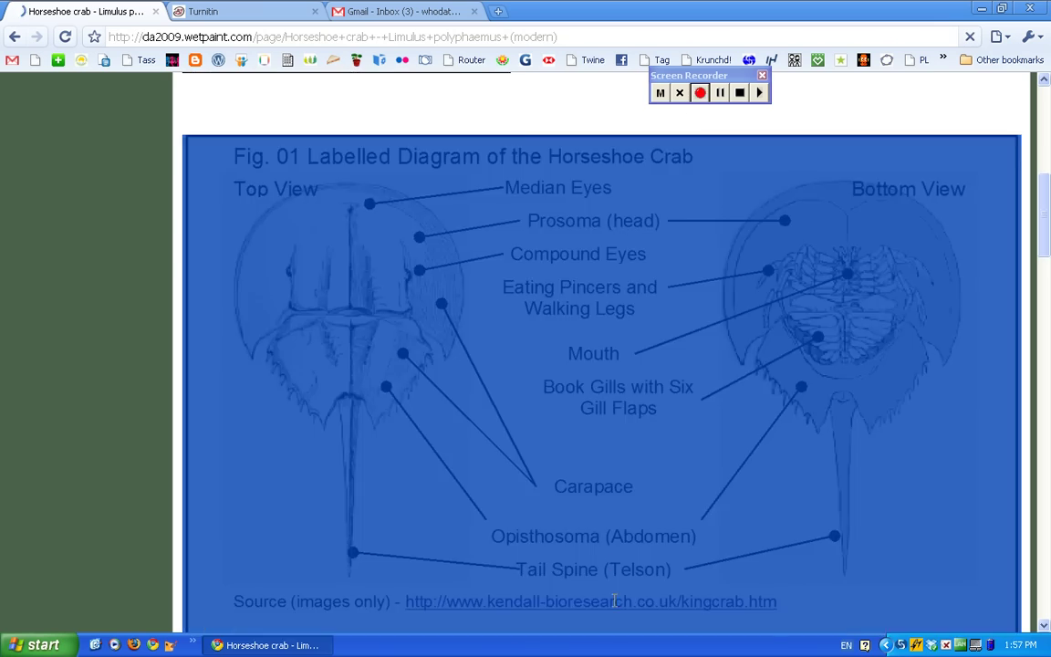
{"action": "key", "text": "ctrl+a"}
{"action": "scroll", "coordinate": [618, 651], "scroll_direction": "down", "scroll_amount": 6}
{"action": "scroll", "coordinate": [619, 652], "scroll_direction": "down", "scroll_amount": 5}
{"action": "scroll", "coordinate": [619, 651], "scroll_direction": "down", "scroll_amount": 2}
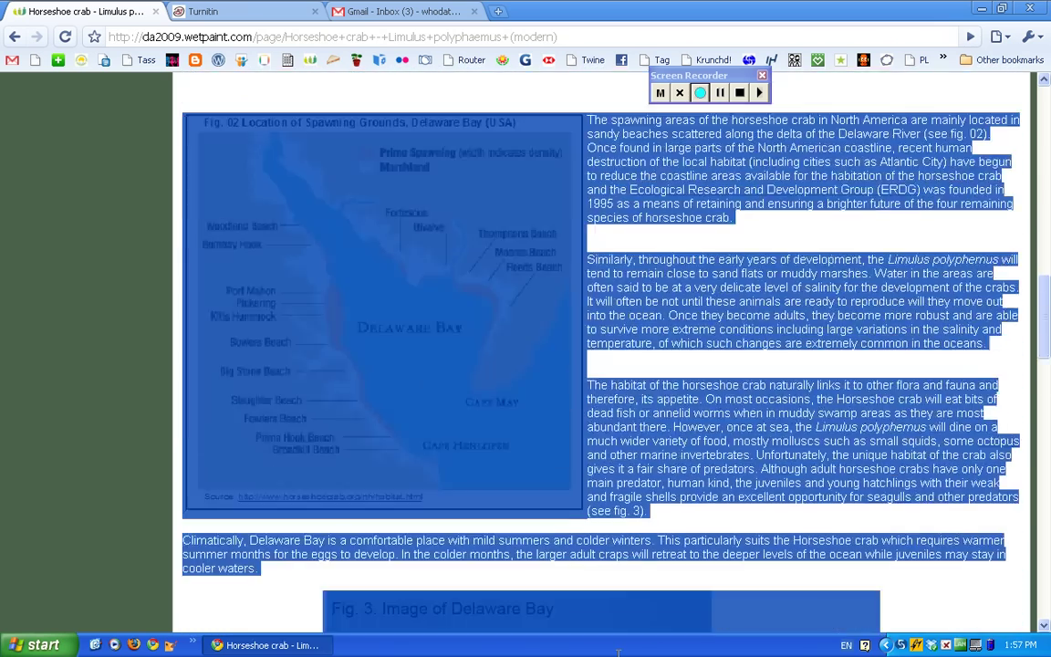
{"action": "scroll", "coordinate": [619, 651], "scroll_direction": "down", "scroll_amount": 6}
{"action": "scroll", "coordinate": [618, 652], "scroll_direction": "down", "scroll_amount": 4}
{"action": "scroll", "coordinate": [618, 651], "scroll_direction": "down", "scroll_amount": 7}
{"action": "scroll", "coordinate": [619, 651], "scroll_direction": "down", "scroll_amount": 7}
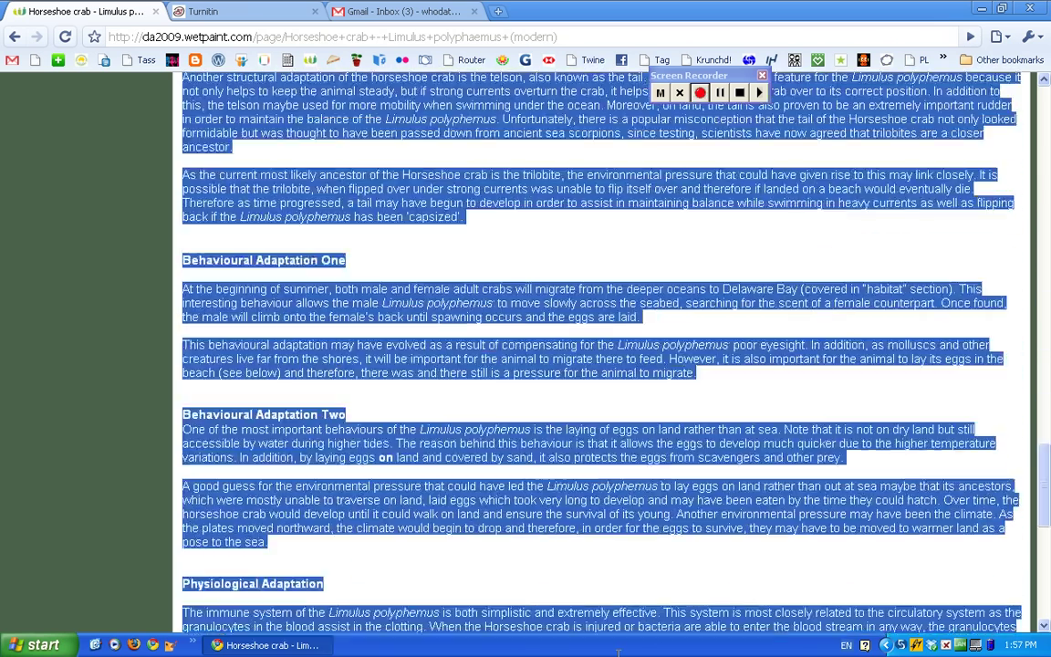
{"action": "scroll", "coordinate": [618, 651], "scroll_direction": "down", "scroll_amount": 4}
{"action": "scroll", "coordinate": [619, 652], "scroll_direction": "down", "scroll_amount": 8}
{"action": "scroll", "coordinate": [618, 651], "scroll_direction": "down", "scroll_amount": 1}
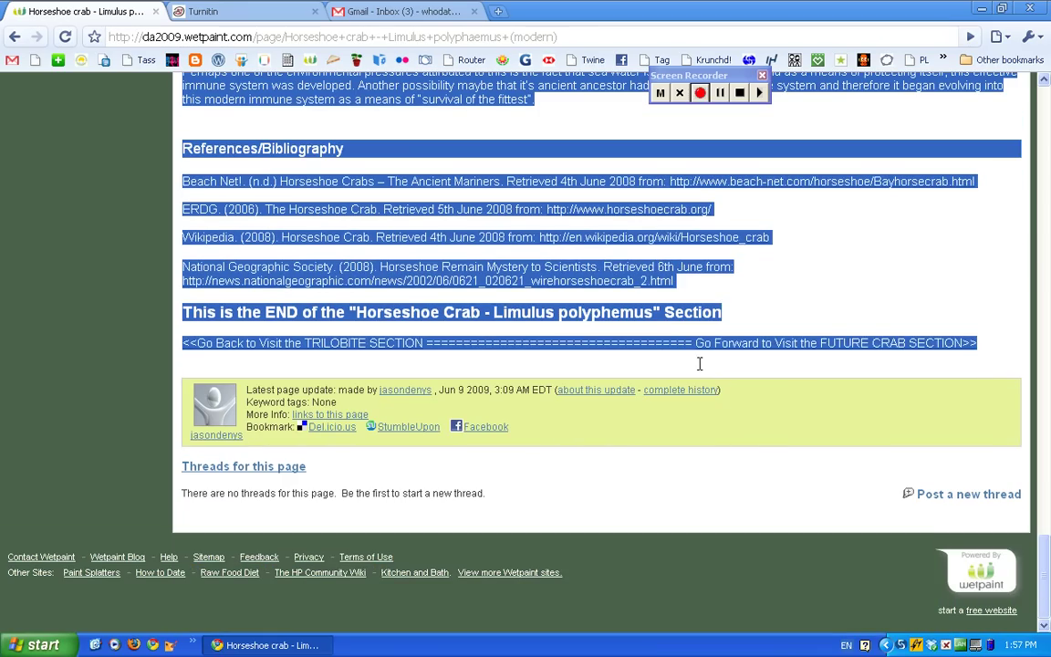
{"action": "left_click_drag", "start_coordinate": [771, 310], "coordinate": [772, 310]}
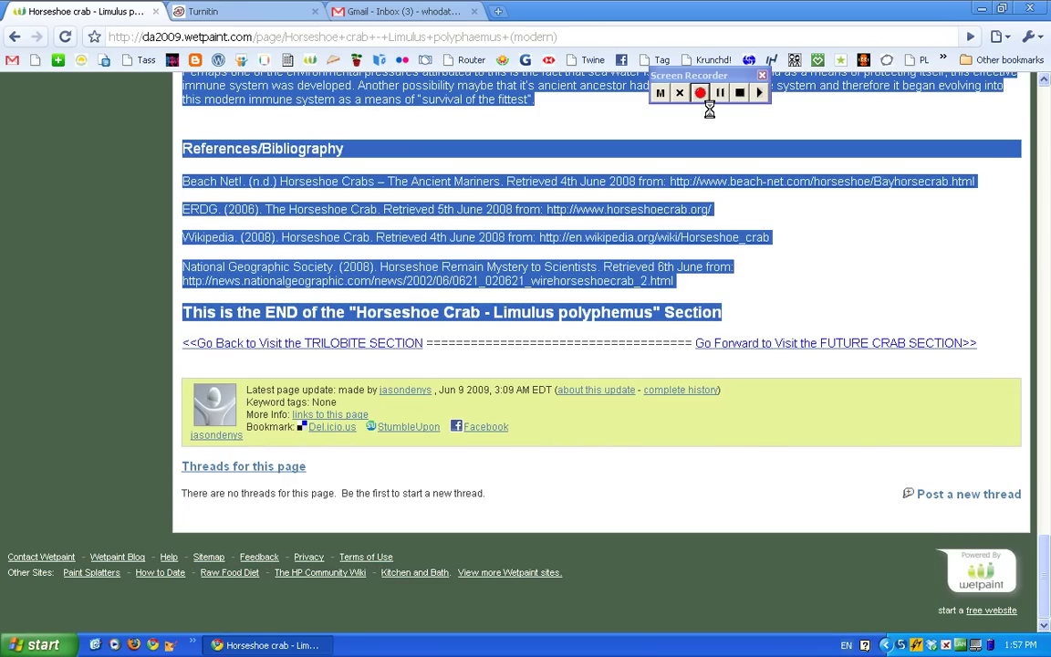
- Copy the selected Horseshoe crab text and paste it after the Trilobite text in Turnitin
{"action": "right_click", "coordinate": [656, 186]}
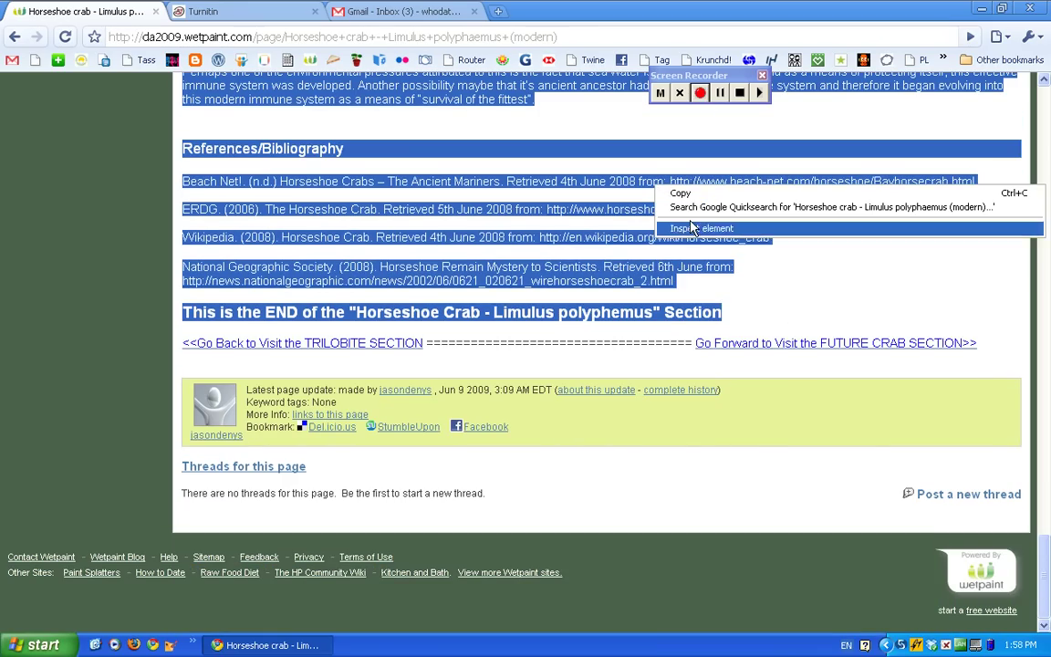
{"action": "left_click", "coordinate": [693, 196]}
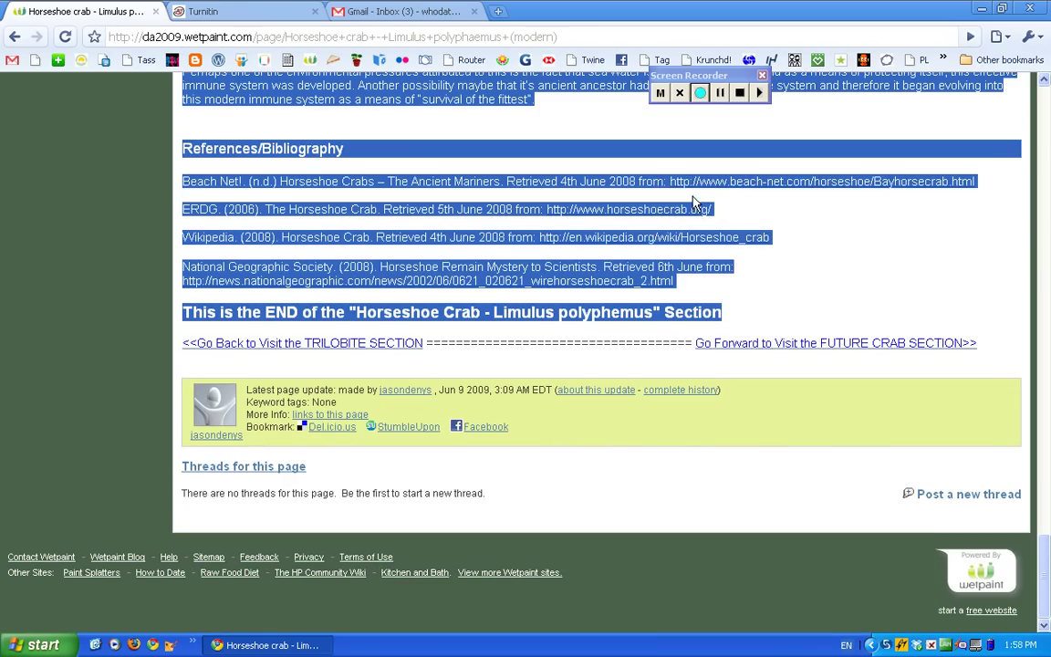
{"action": "left_click", "coordinate": [254, 19]}
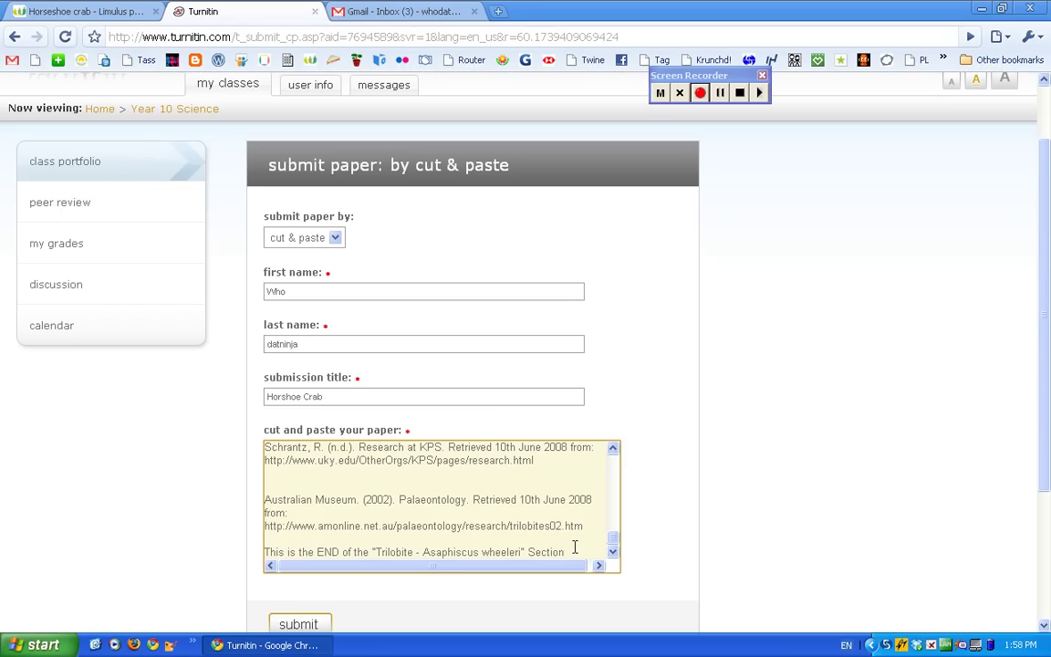
{"action": "key", "text": "ctrl+v"}
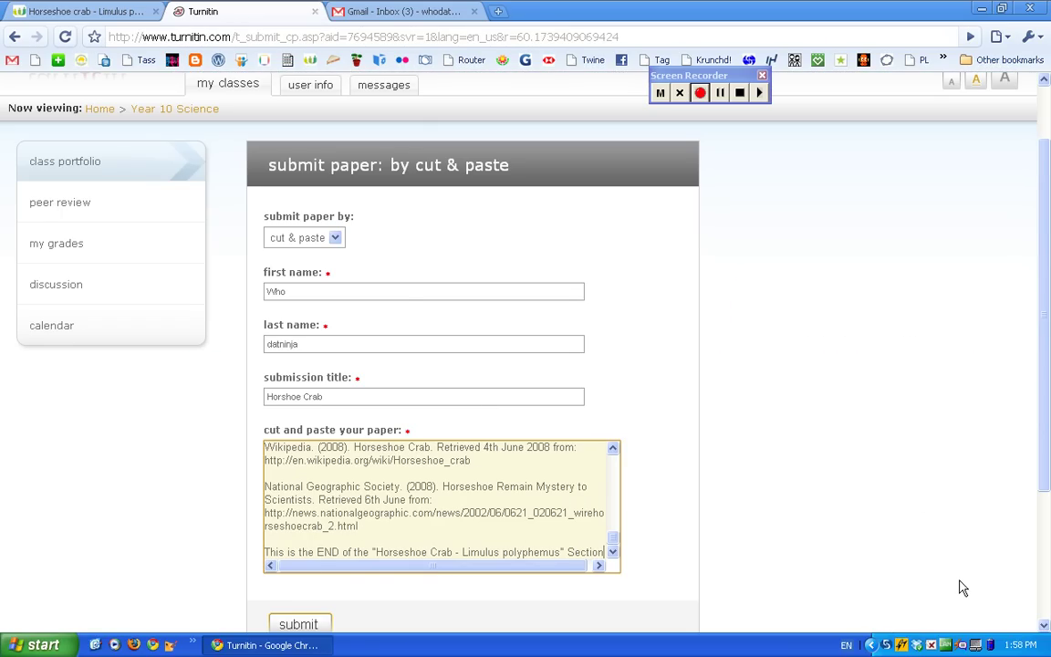
{"action": "left_click", "coordinate": [961, 593]}
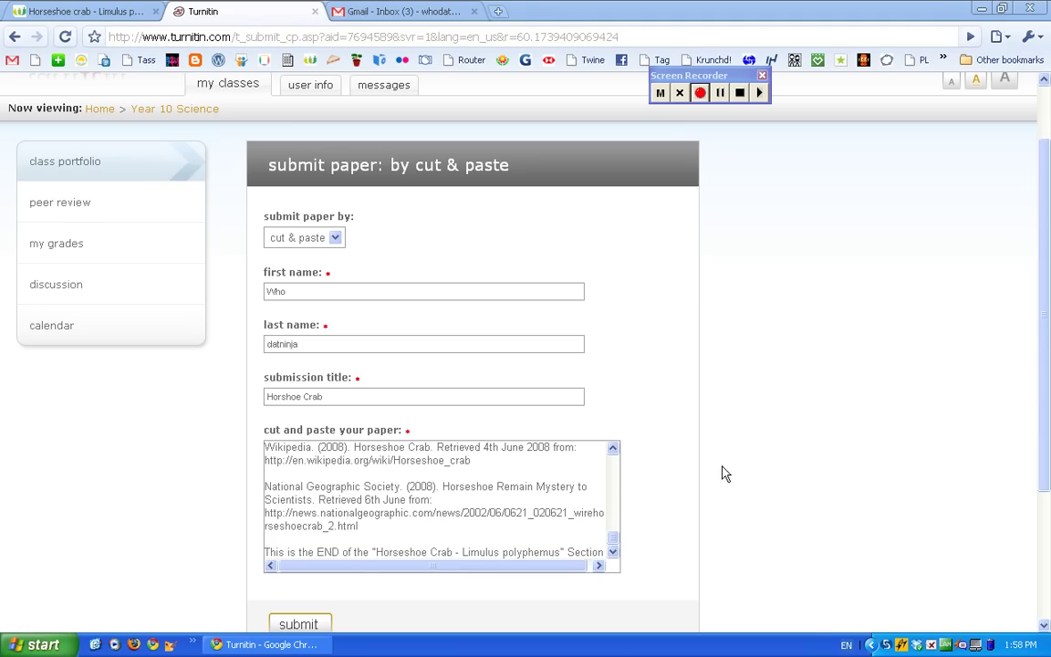
- Submit the Horshoe Crab paper and review the digital receipt confirming success
{"action": "left_click", "coordinate": [310, 624]}
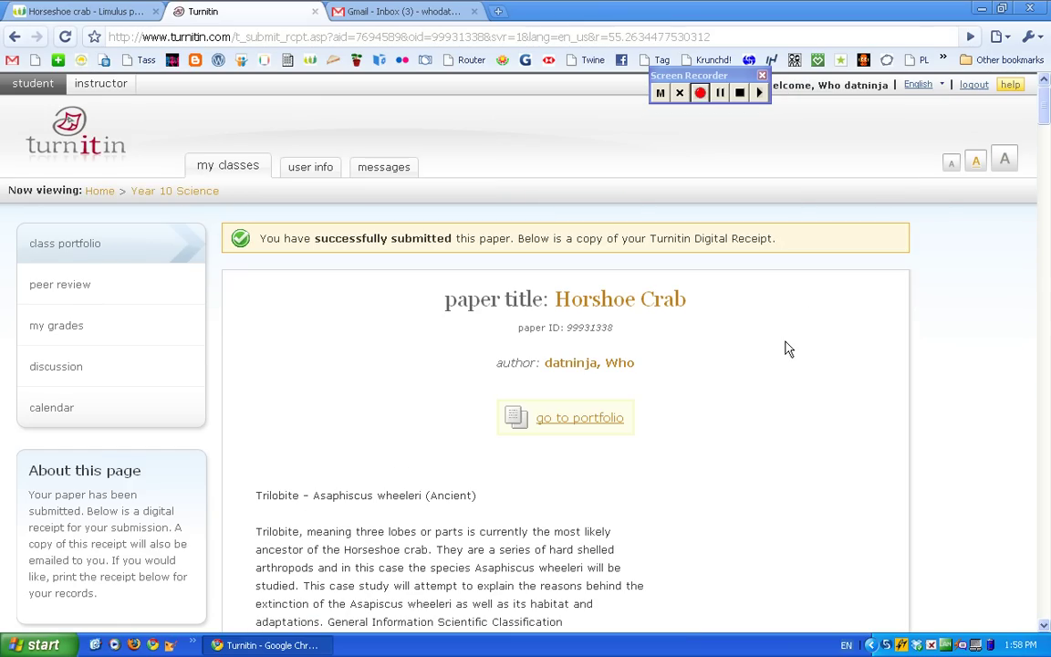
{"action": "scroll", "coordinate": [788, 350], "scroll_direction": "down", "scroll_amount": 2}
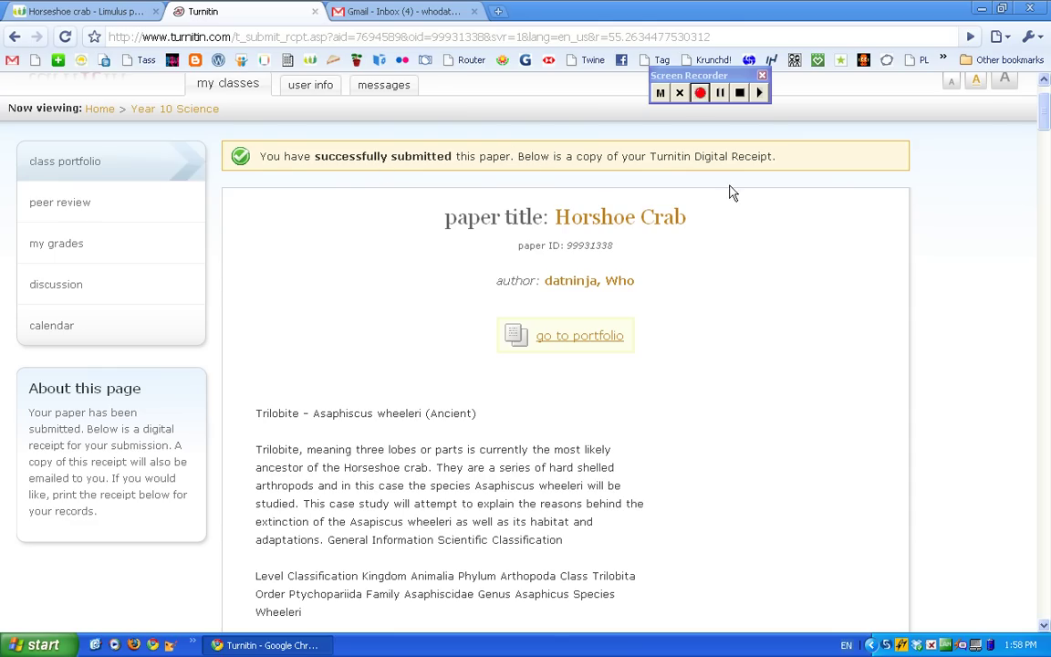
{"action": "scroll", "coordinate": [769, 211], "scroll_direction": "down", "scroll_amount": 3}
{"action": "scroll", "coordinate": [769, 212], "scroll_direction": "down", "scroll_amount": 1}
{"action": "scroll", "coordinate": [769, 212], "scroll_direction": "down", "scroll_amount": 5}
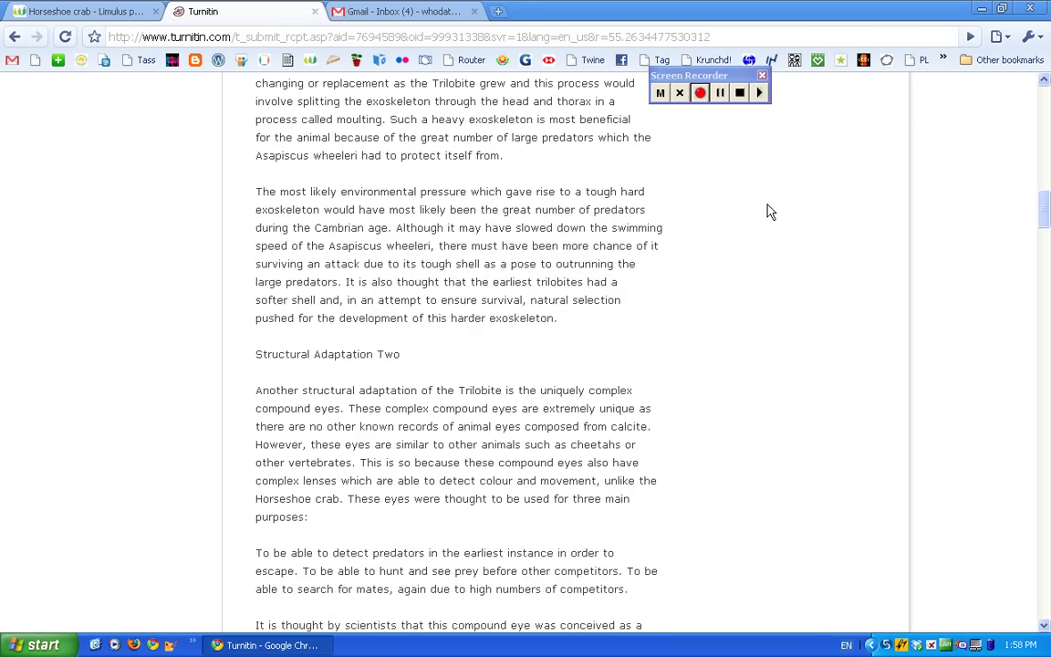
{"action": "scroll", "coordinate": [769, 211], "scroll_direction": "down", "scroll_amount": 5}
{"action": "scroll", "coordinate": [769, 211], "scroll_direction": "down", "scroll_amount": 5}
{"action": "scroll", "coordinate": [769, 211], "scroll_direction": "down", "scroll_amount": 5}
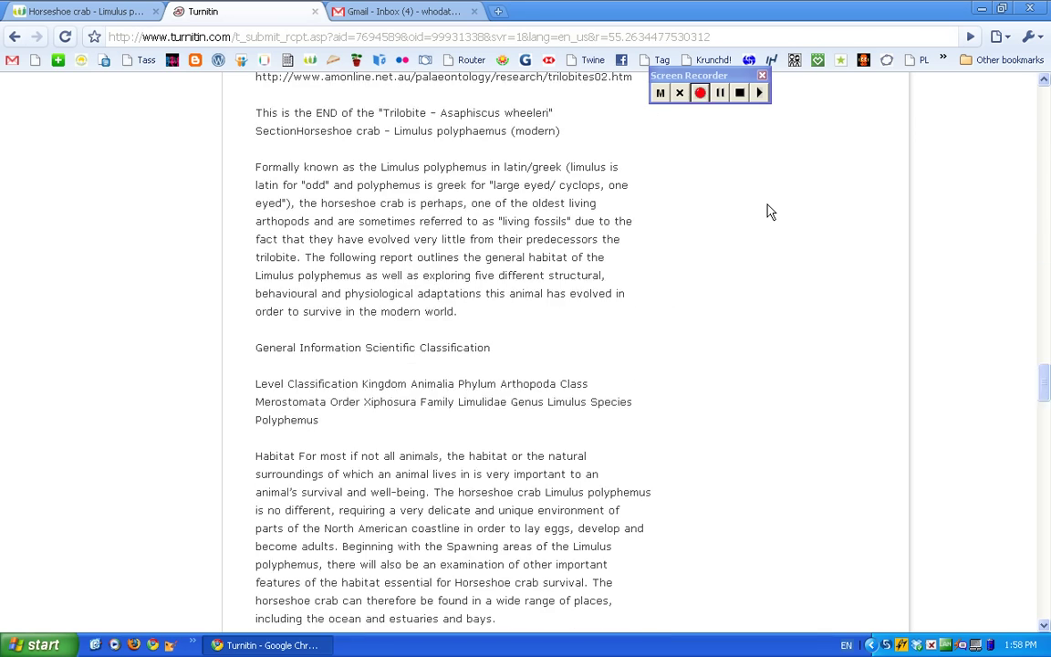
{"action": "scroll", "coordinate": [769, 211], "scroll_direction": "down", "scroll_amount": 5}
{"action": "scroll", "coordinate": [769, 212], "scroll_direction": "down", "scroll_amount": 5}
{"action": "scroll", "coordinate": [769, 211], "scroll_direction": "down", "scroll_amount": 5}
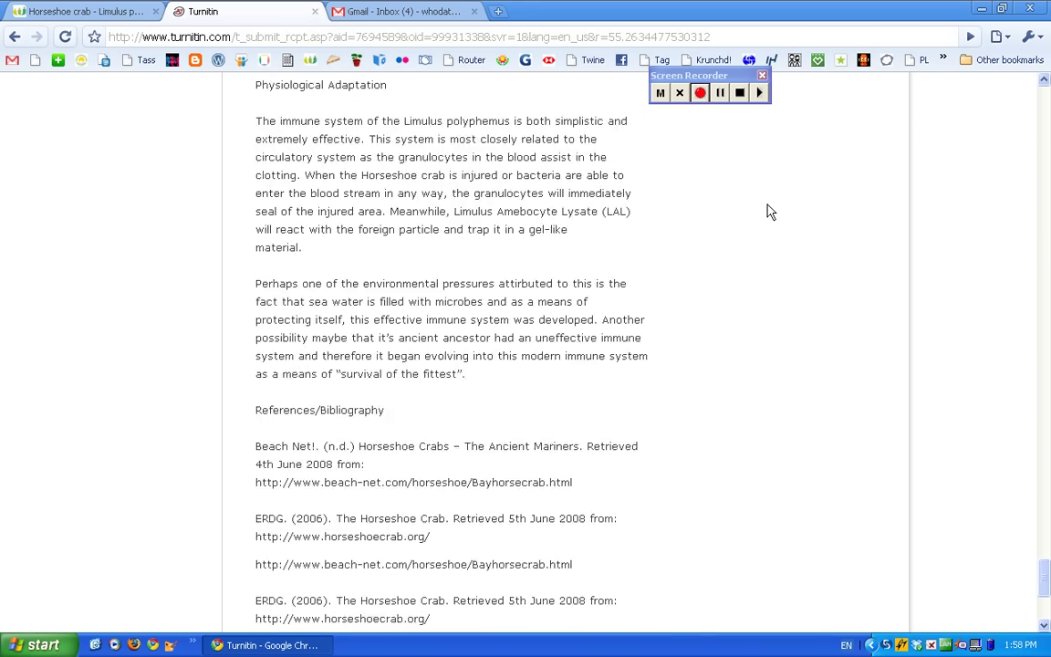
{"action": "scroll", "coordinate": [769, 212], "scroll_direction": "down", "scroll_amount": 4}
{"action": "scroll", "coordinate": [768, 212], "scroll_direction": "up", "scroll_amount": 5}
{"action": "scroll", "coordinate": [769, 212], "scroll_direction": "up", "scroll_amount": 5}
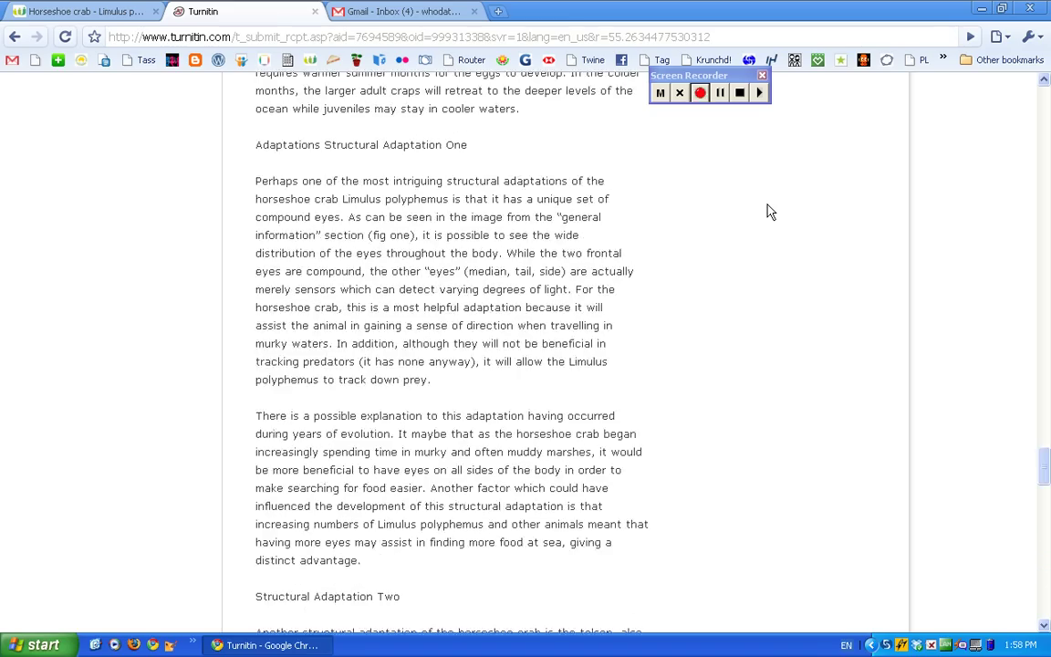
{"action": "scroll", "coordinate": [769, 211], "scroll_direction": "up", "scroll_amount": 5}
{"action": "scroll", "coordinate": [769, 211], "scroll_direction": "up", "scroll_amount": 5}
{"action": "scroll", "coordinate": [769, 211], "scroll_direction": "up", "scroll_amount": 5}
{"action": "scroll", "coordinate": [769, 211], "scroll_direction": "up", "scroll_amount": 5}
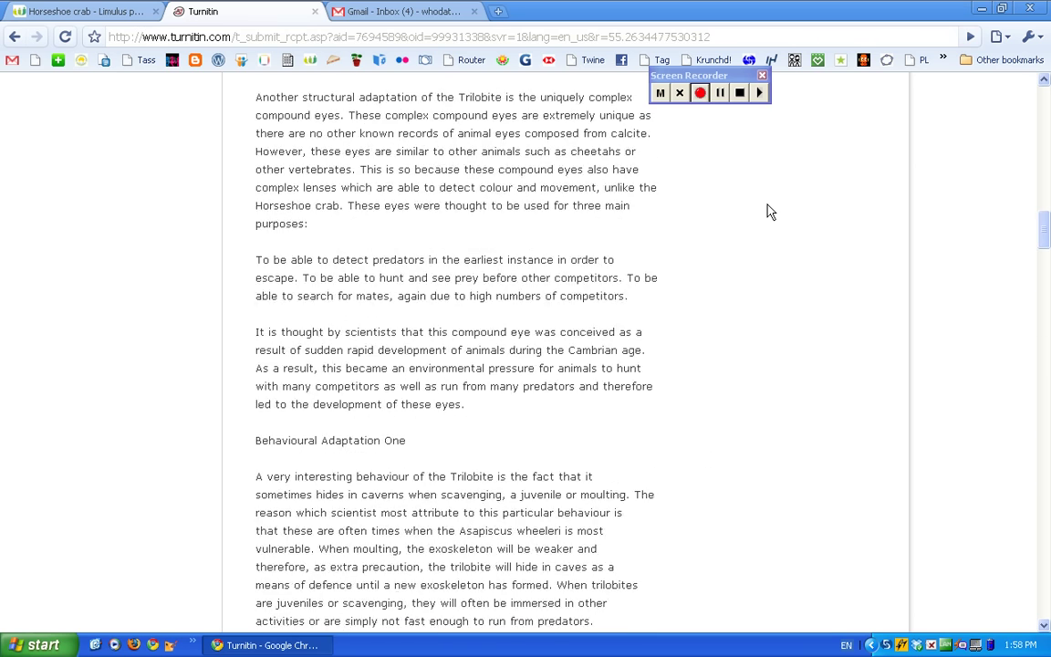
{"action": "scroll", "coordinate": [769, 212], "scroll_direction": "up", "scroll_amount": 5}
{"action": "scroll", "coordinate": [769, 212], "scroll_direction": "up", "scroll_amount": 5}
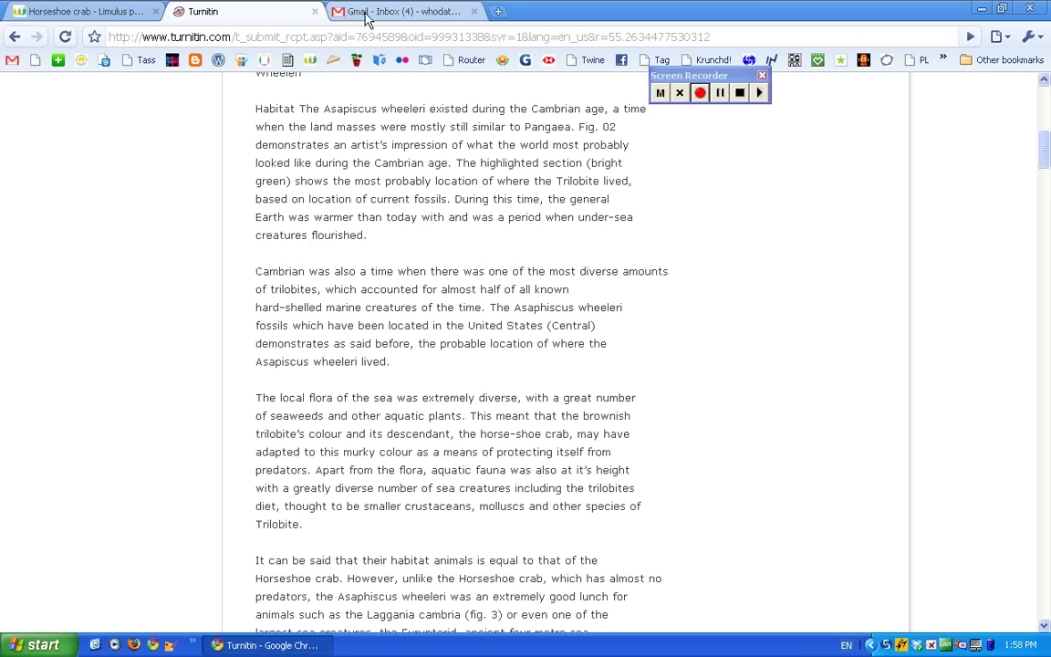
- Open and read the Turnitin Digital Receipt email in the Gmail inbox
{"action": "left_click", "coordinate": [366, 15]}
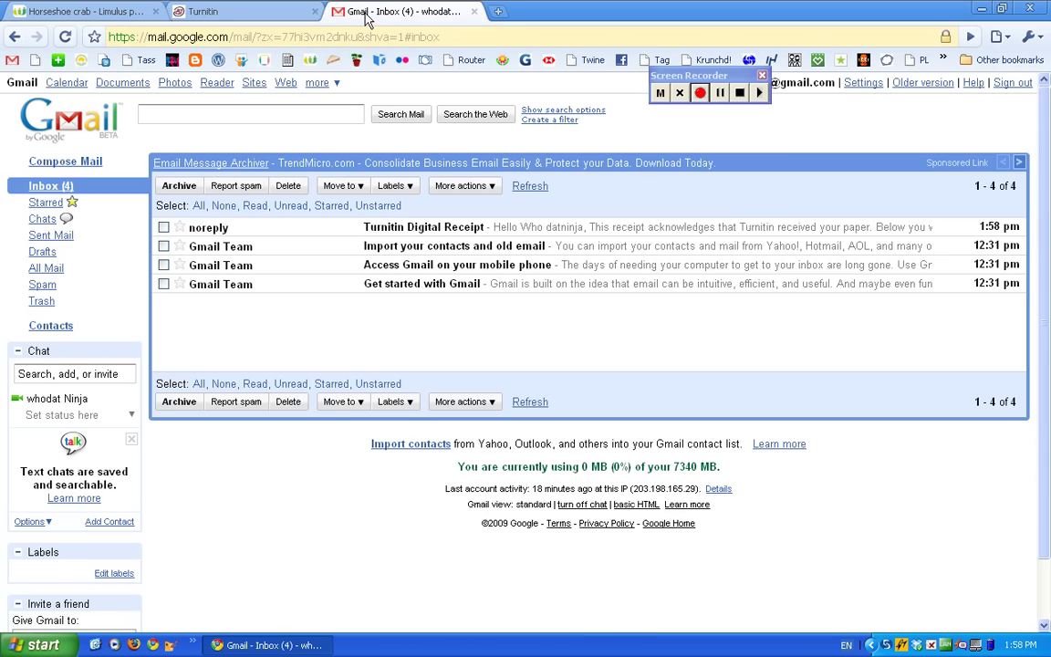
{"action": "left_click", "coordinate": [403, 233]}
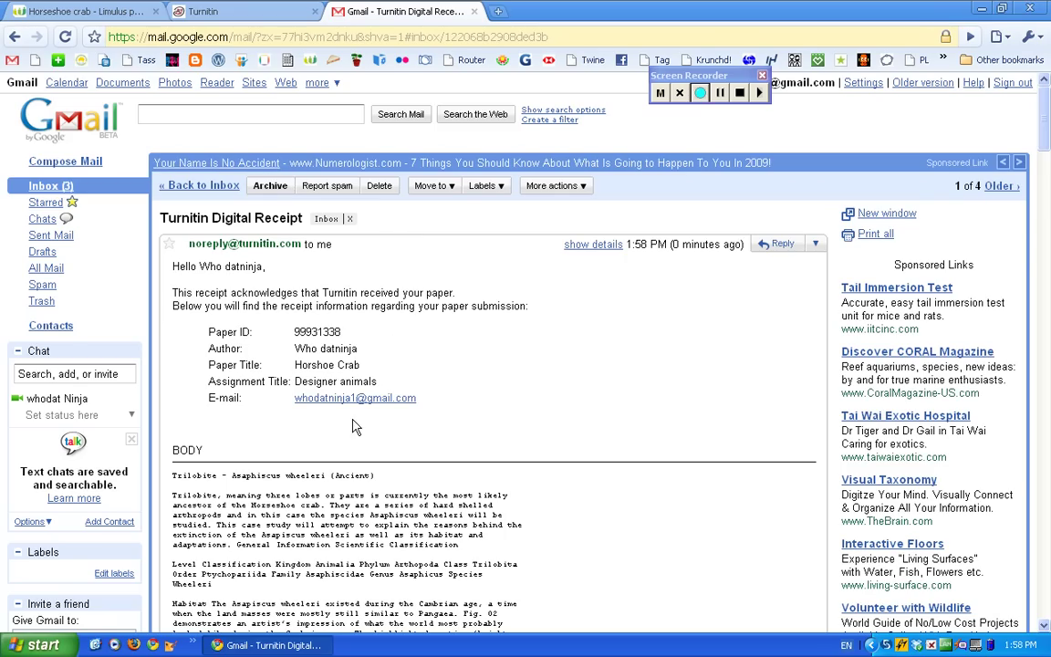
{"action": "scroll", "coordinate": [507, 328], "scroll_direction": "down", "scroll_amount": 5}
{"action": "scroll", "coordinate": [506, 328], "scroll_direction": "down", "scroll_amount": 5}
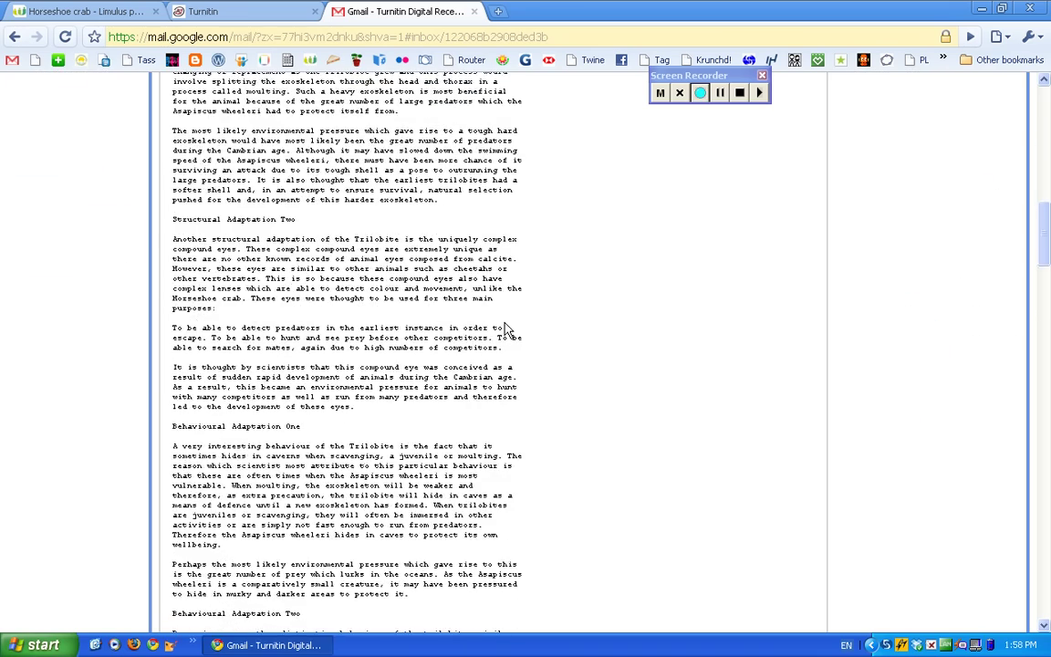
{"action": "scroll", "coordinate": [506, 328], "scroll_direction": "down", "scroll_amount": 5}
{"action": "scroll", "coordinate": [506, 328], "scroll_direction": "up", "scroll_amount": 12}
{"action": "scroll", "coordinate": [506, 329], "scroll_direction": "up", "scroll_amount": 4}
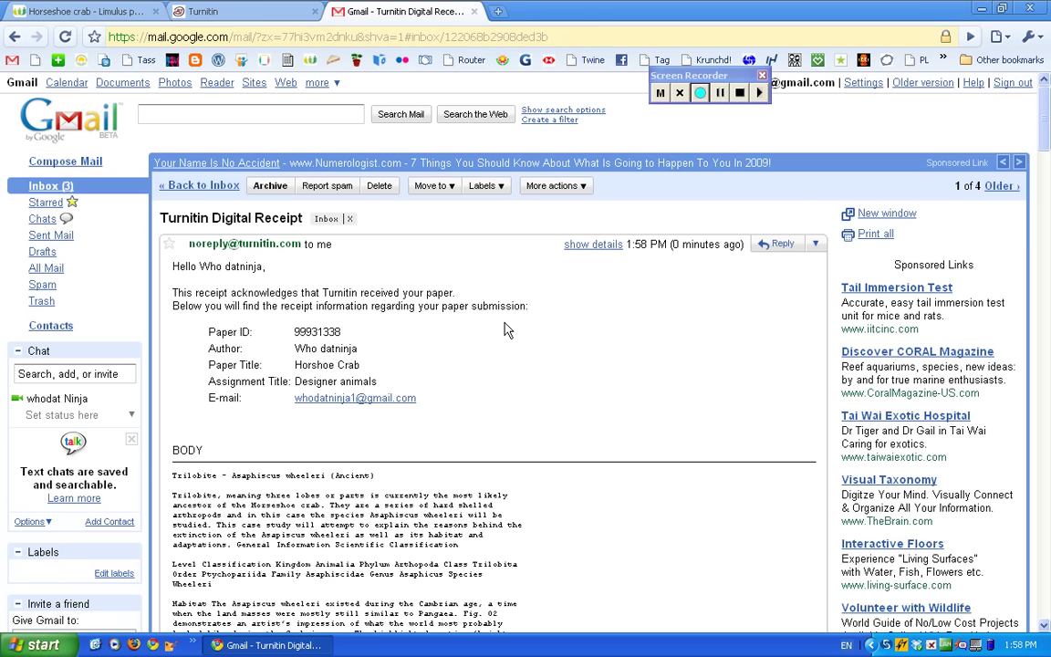
- Go back to Turnitin's class list and open the Year 10 Science portfolio
{"action": "left_click", "coordinate": [260, 18]}
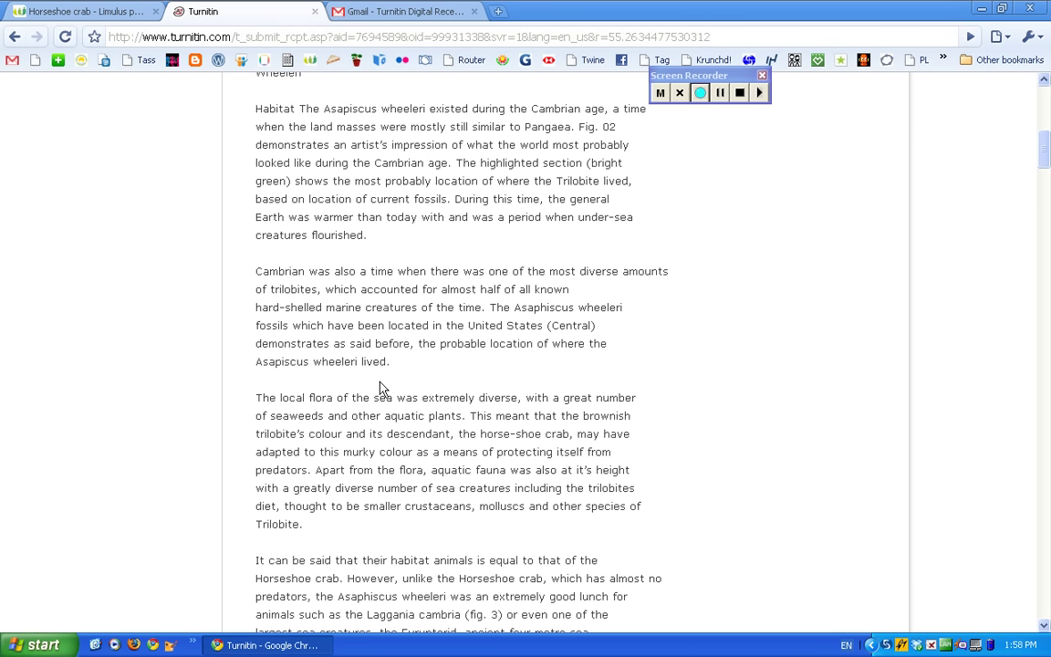
{"action": "scroll", "coordinate": [711, 246], "scroll_direction": "up", "scroll_amount": 9}
{"action": "scroll", "coordinate": [547, 183], "scroll_direction": "up", "scroll_amount": 1}
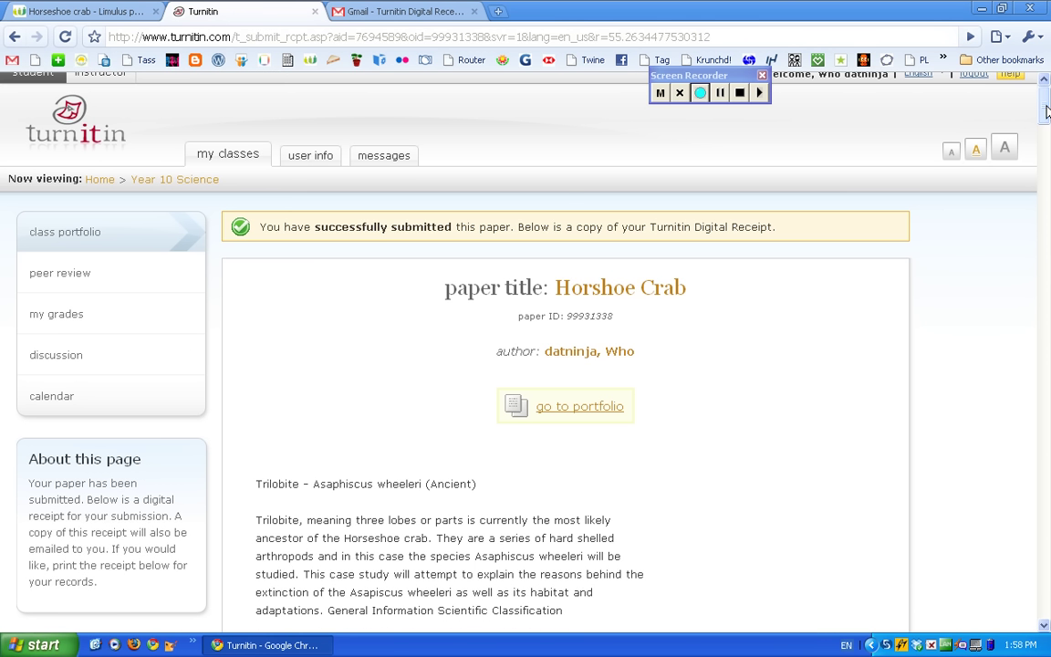
{"action": "left_click", "coordinate": [216, 163]}
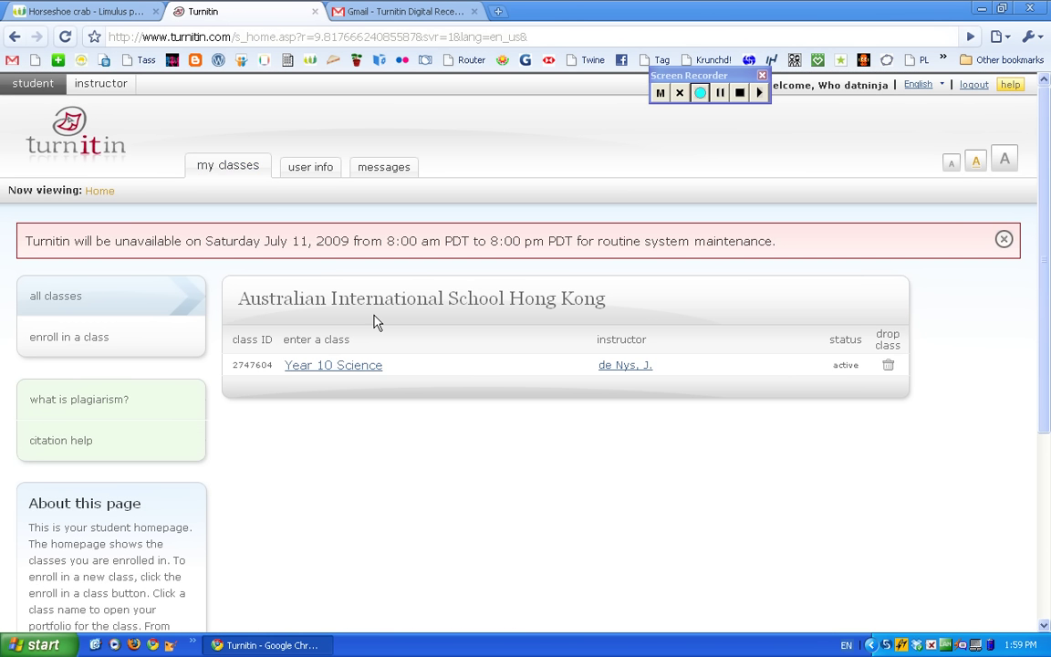
{"action": "left_click", "coordinate": [348, 374]}
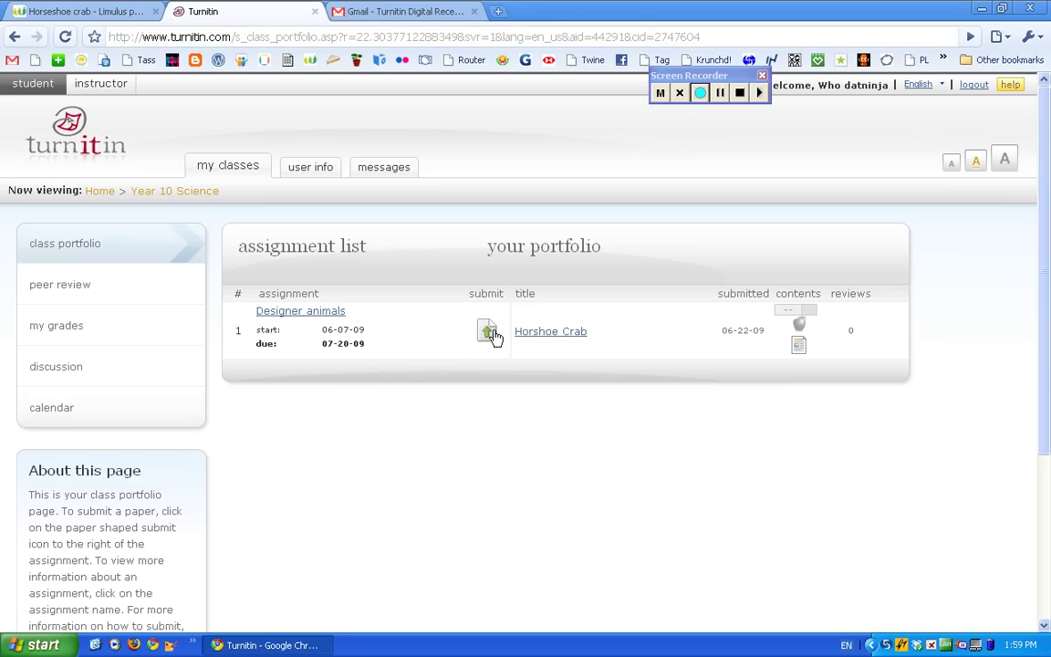
- Open the submitted Horshoe Crab paper in Turnitin's viewer and scroll through it
{"action": "left_click", "coordinate": [554, 334]}
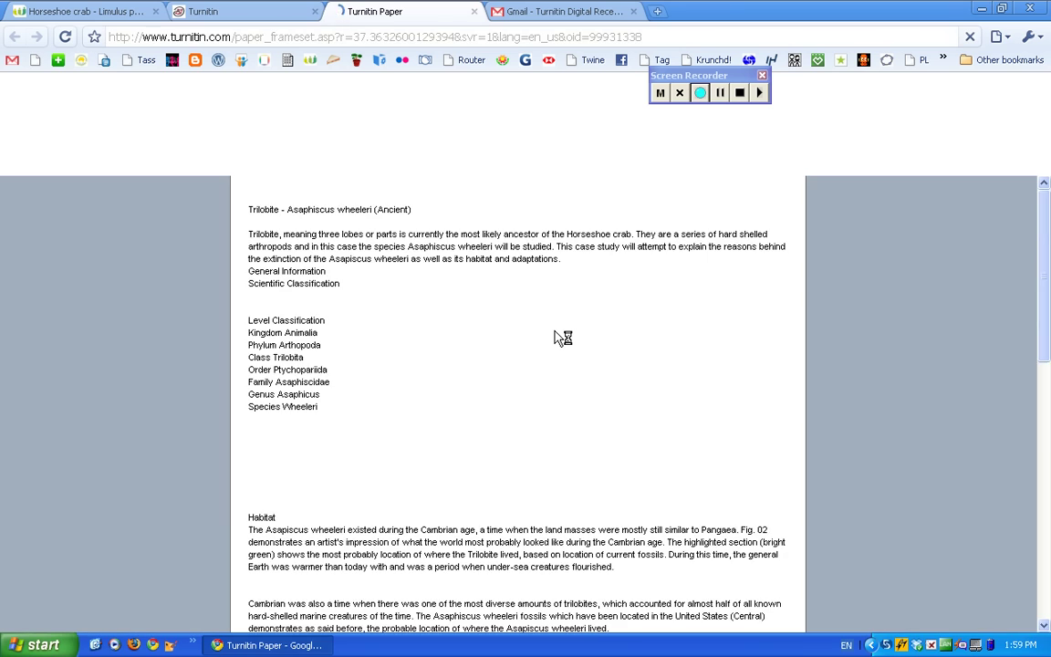
{"action": "scroll", "coordinate": [562, 338], "scroll_direction": "down", "scroll_amount": 5}
{"action": "scroll", "coordinate": [563, 338], "scroll_direction": "down", "scroll_amount": 4}
{"action": "scroll", "coordinate": [563, 339], "scroll_direction": "down", "scroll_amount": 3}
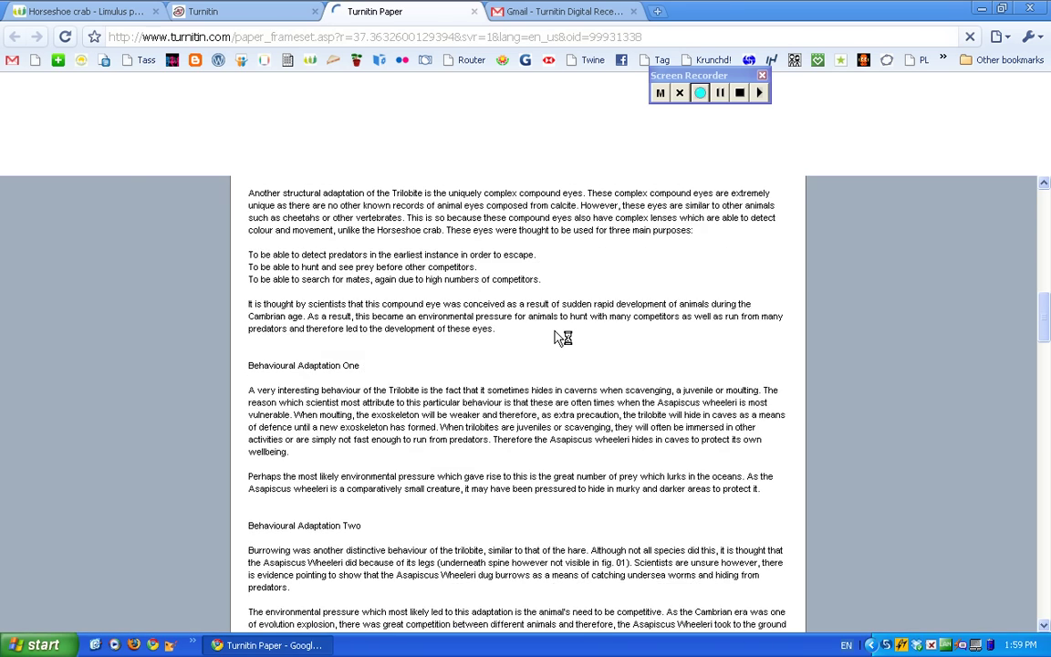
{"action": "scroll", "coordinate": [563, 339], "scroll_direction": "down", "scroll_amount": 5}
{"action": "scroll", "coordinate": [562, 338], "scroll_direction": "up", "scroll_amount": 5}
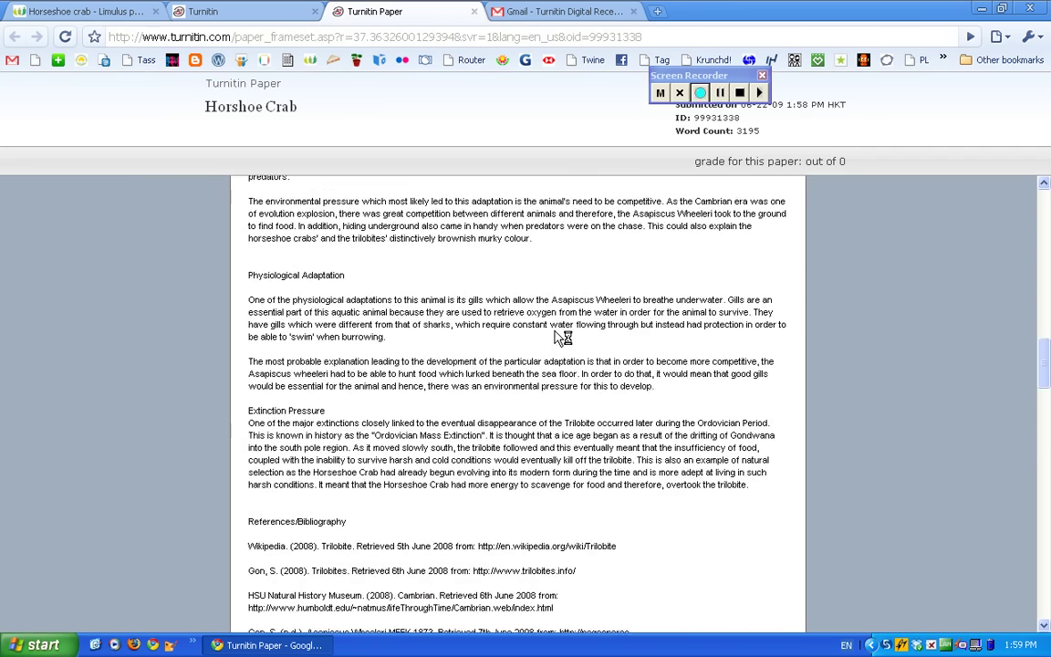
{"action": "scroll", "coordinate": [563, 338], "scroll_direction": "up", "scroll_amount": 5}
{"action": "scroll", "coordinate": [563, 338], "scroll_direction": "up", "scroll_amount": 5}
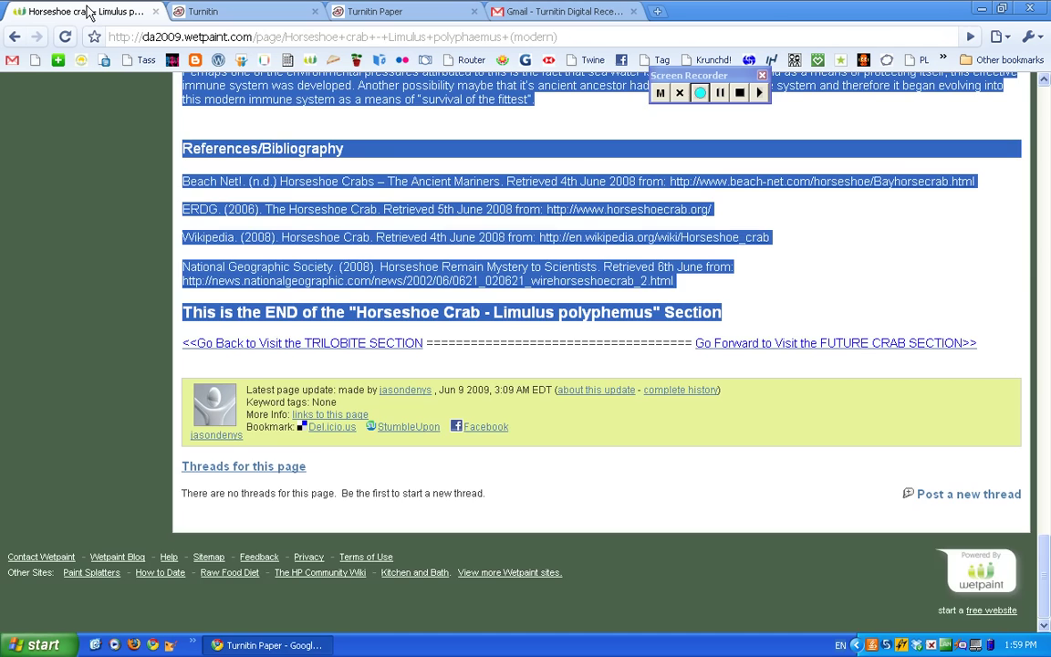
- Return to the Wetpaint Horseshoe crab article and scroll back to its top
{"action": "left_click", "coordinate": [87, 12]}
{"action": "scroll", "coordinate": [68, 228], "scroll_direction": "up", "scroll_amount": 2}
{"action": "scroll", "coordinate": [69, 228], "scroll_direction": "up", "scroll_amount": 5}
{"action": "scroll", "coordinate": [68, 228], "scroll_direction": "up", "scroll_amount": 5}
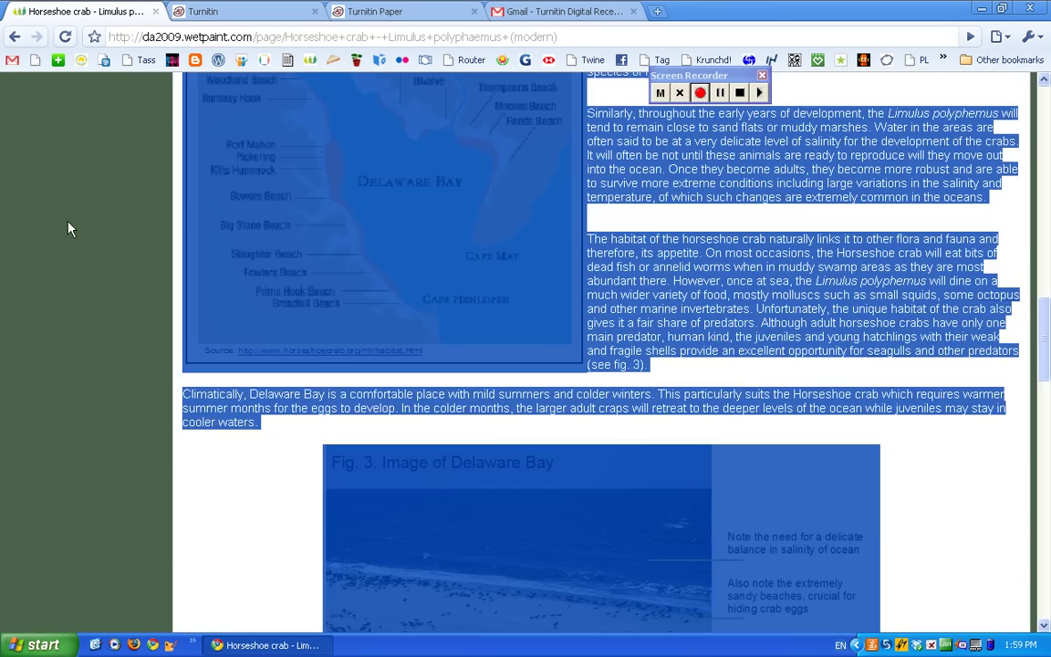
{"action": "scroll", "coordinate": [68, 228], "scroll_direction": "up", "scroll_amount": 5}
{"action": "scroll", "coordinate": [69, 228], "scroll_direction": "up", "scroll_amount": 5}
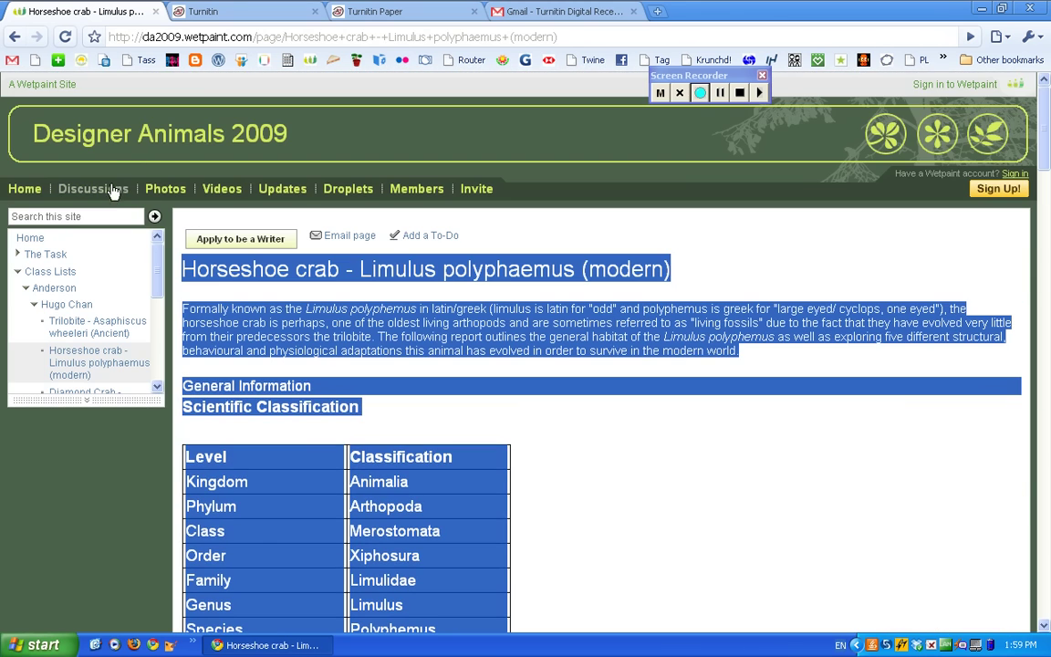